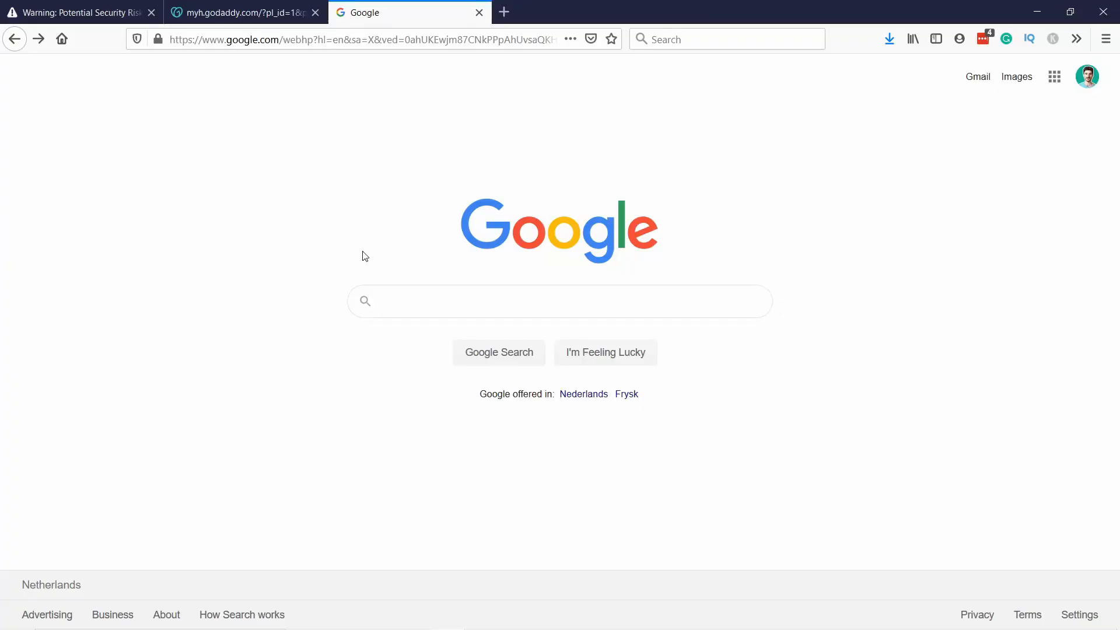
# Step: Search Google for "punchsalad ssl generator" and open PunchSalad's SSL Certificate Generator page
pyautogui.click(393, 301)
pyautogui.write('p')
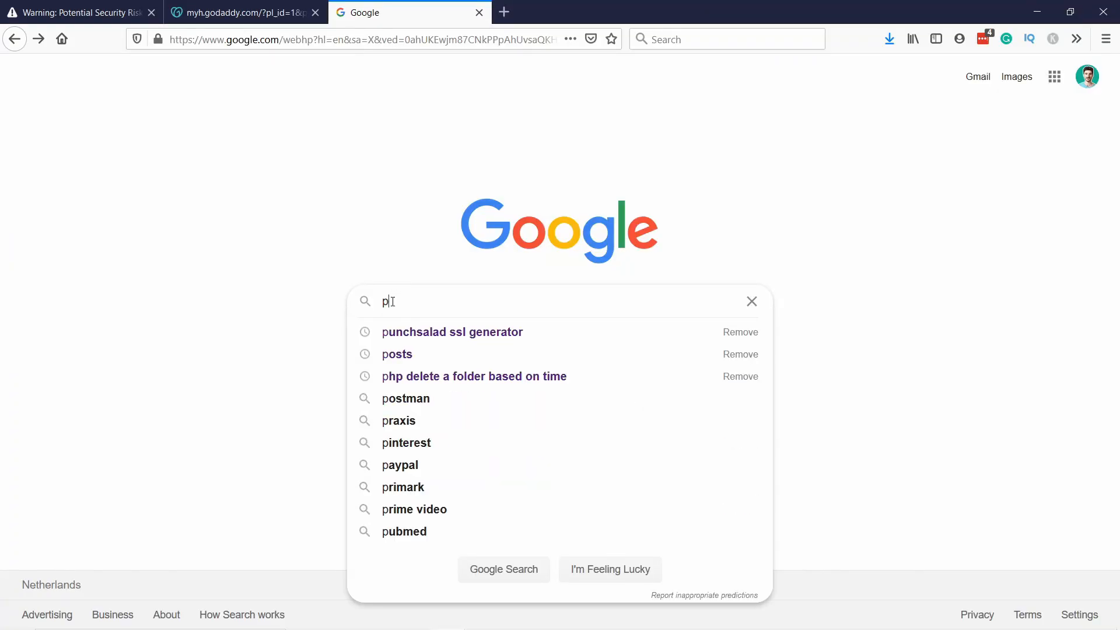
pyautogui.write('unchsalad')
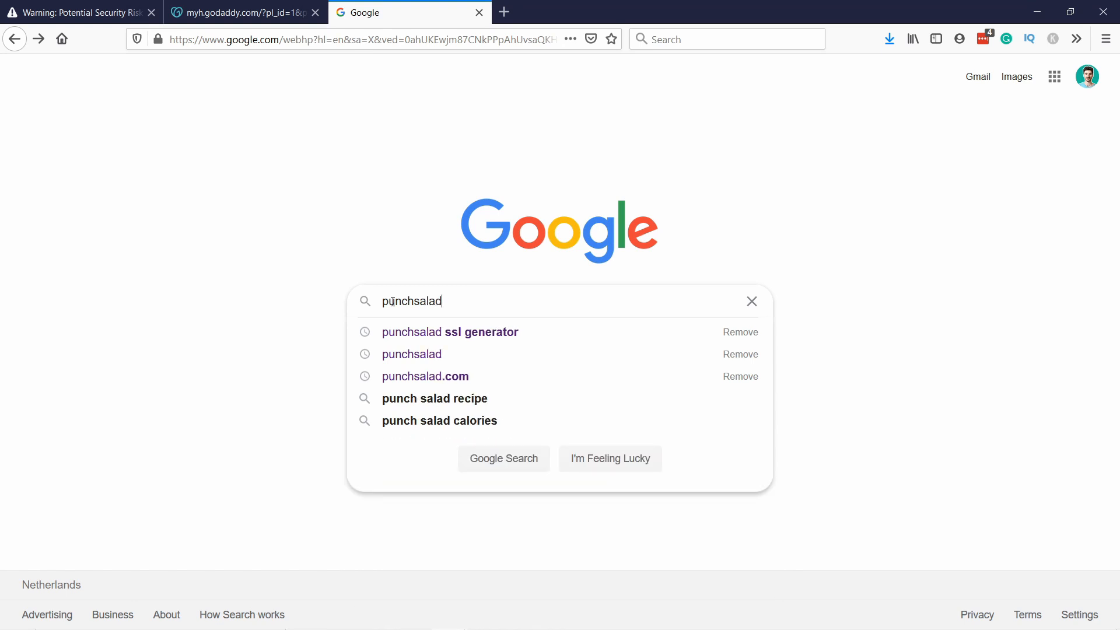
pyautogui.press('Down')
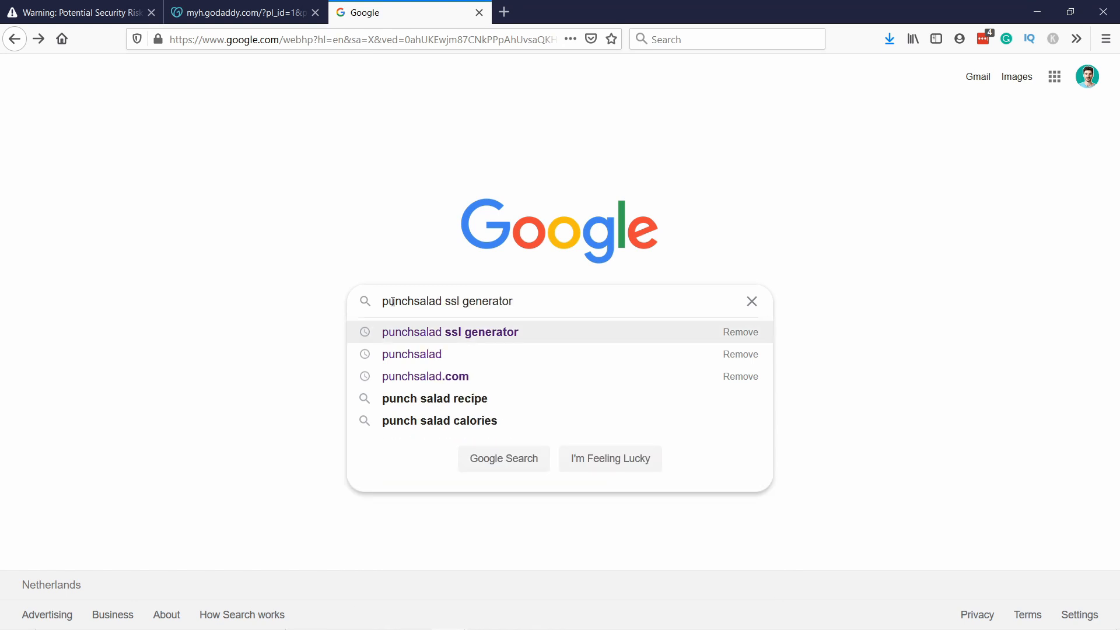
pyautogui.press('Return')
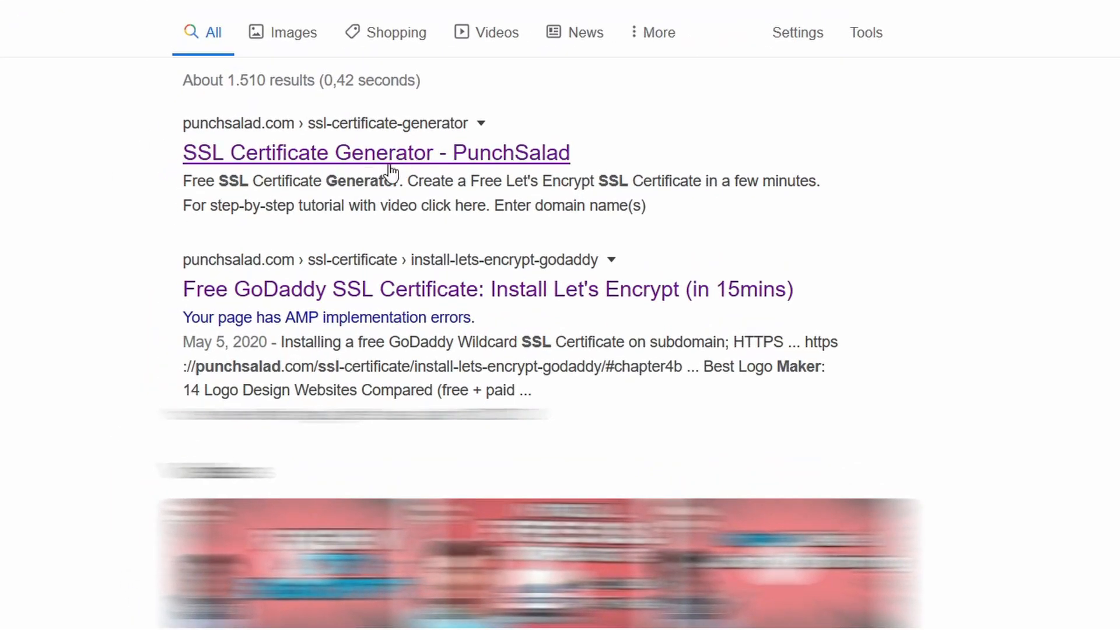
pyautogui.click(245, 154)
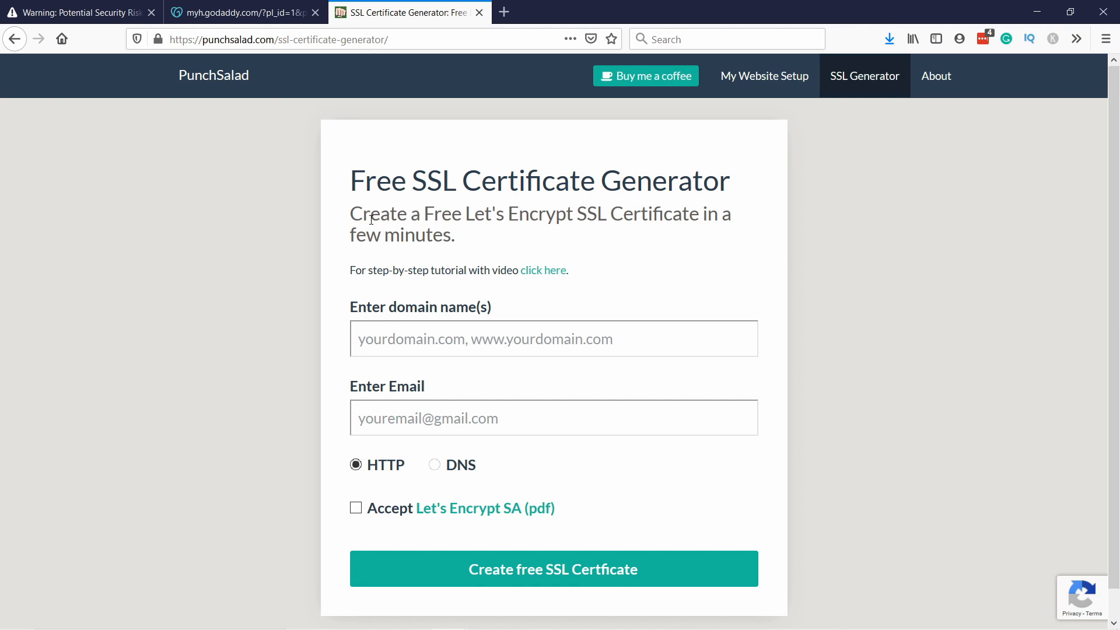
# Step: Request the free SSL certificate for the domain and its www version over HTTP, entering the contact email and accepting the Let's Encrypt SA
pyautogui.scroll(-1, 475, 223)
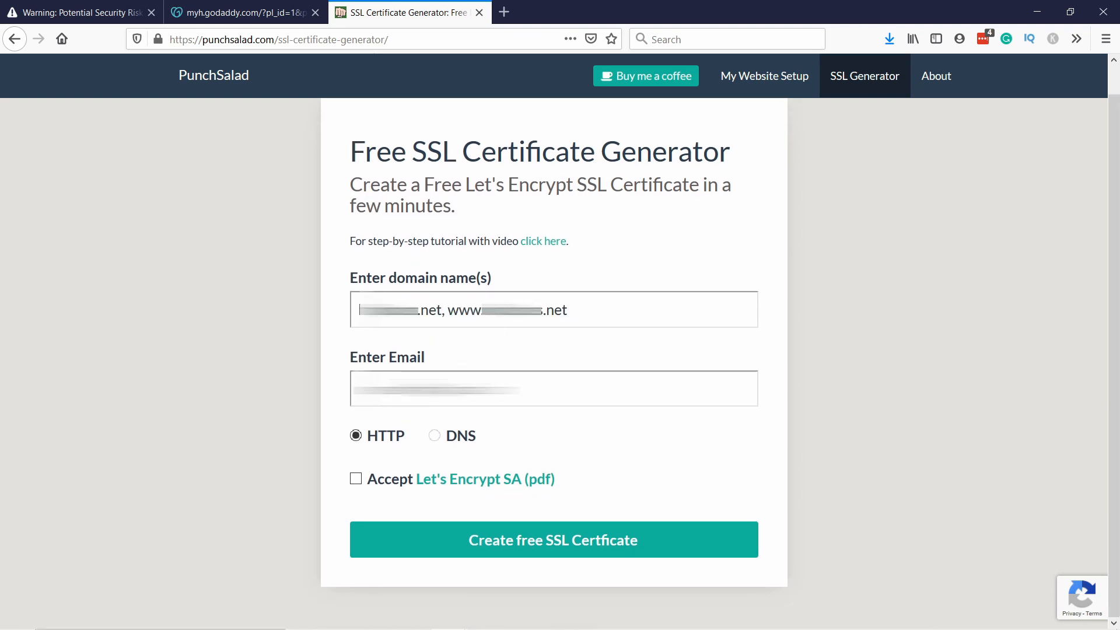
pyautogui.click(356, 478)
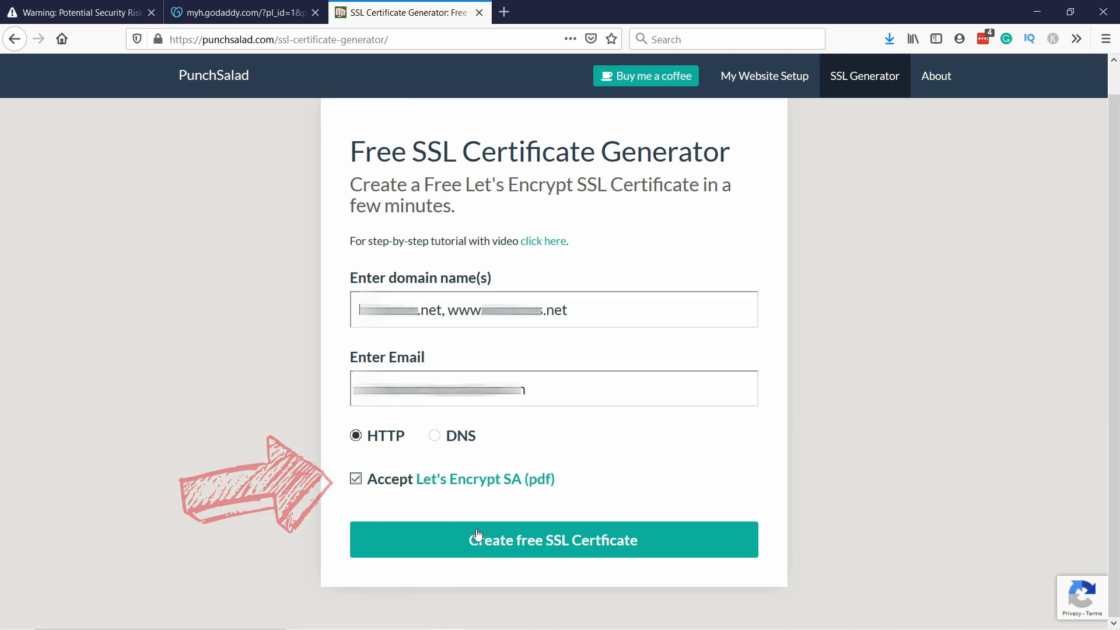
pyautogui.click(552, 546)
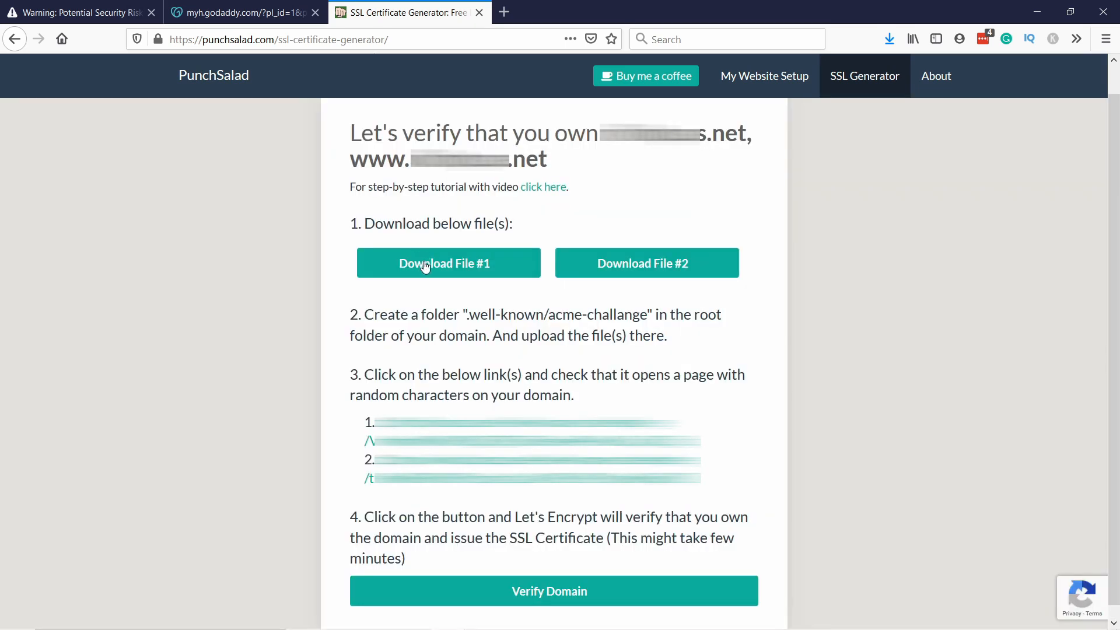
# Step: Download and save both domain verification files, File #1 and File #2
pyautogui.click(425, 265)
pyautogui.click(626, 328)
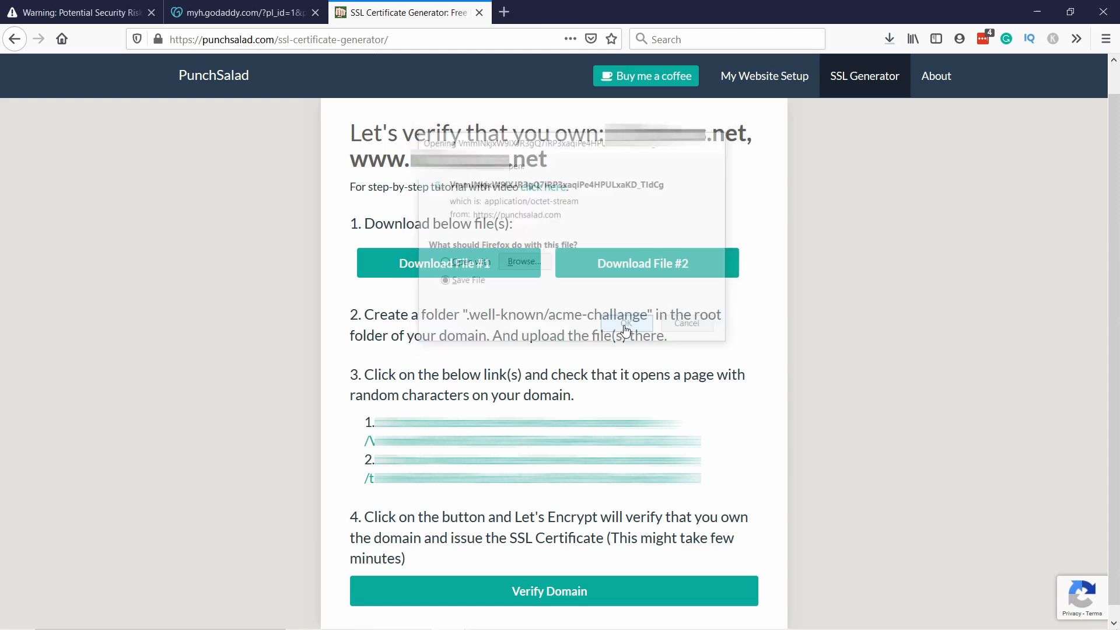
pyautogui.click(642, 260)
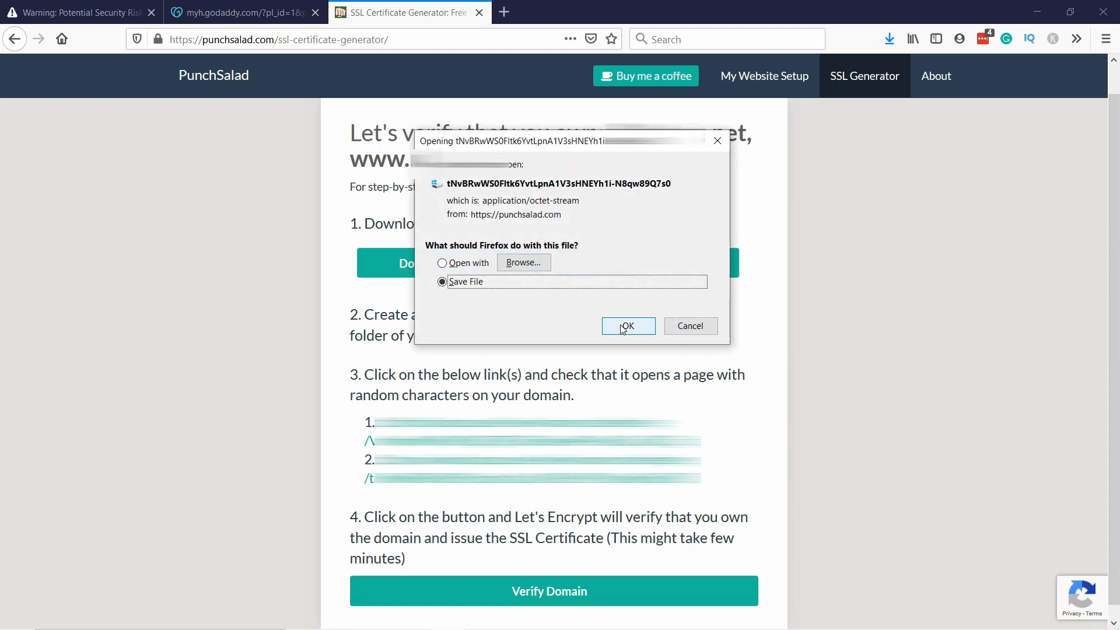
pyautogui.click(623, 327)
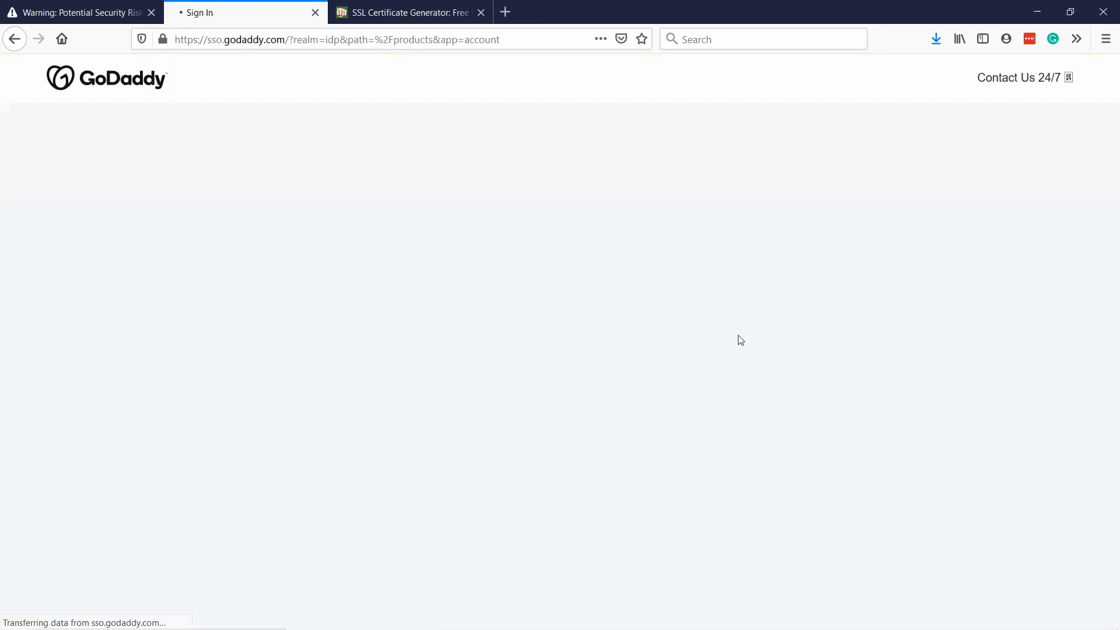
# Step: Sign in to GoDaddy and open cPanel Admin for the Deluxe Linux Hosting with cPanel plan
pyautogui.click(380, 396)
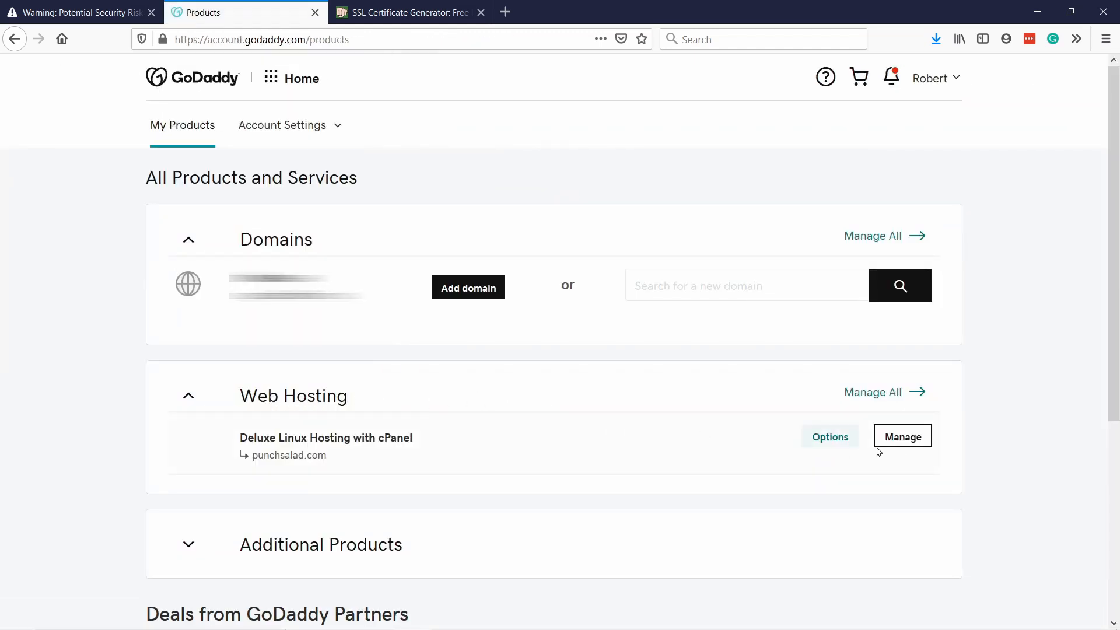
pyautogui.click(898, 444)
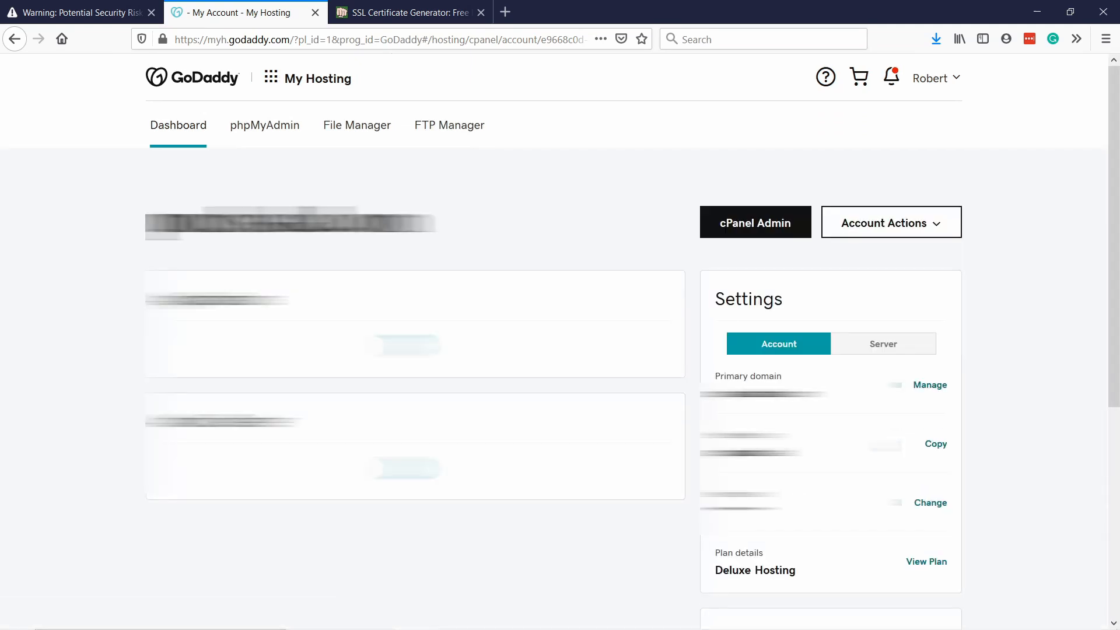
pyautogui.click(752, 229)
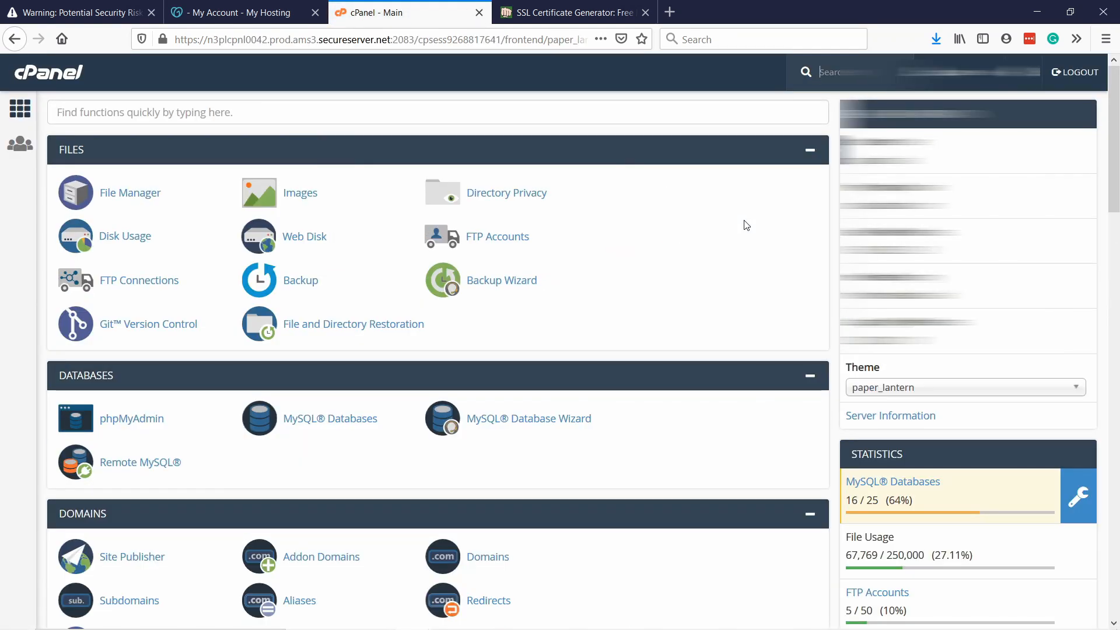
# Step: In File Manager, create a folder named .well-known in the domain's root folder, public_html/linktopus.net
pyautogui.click(132, 197)
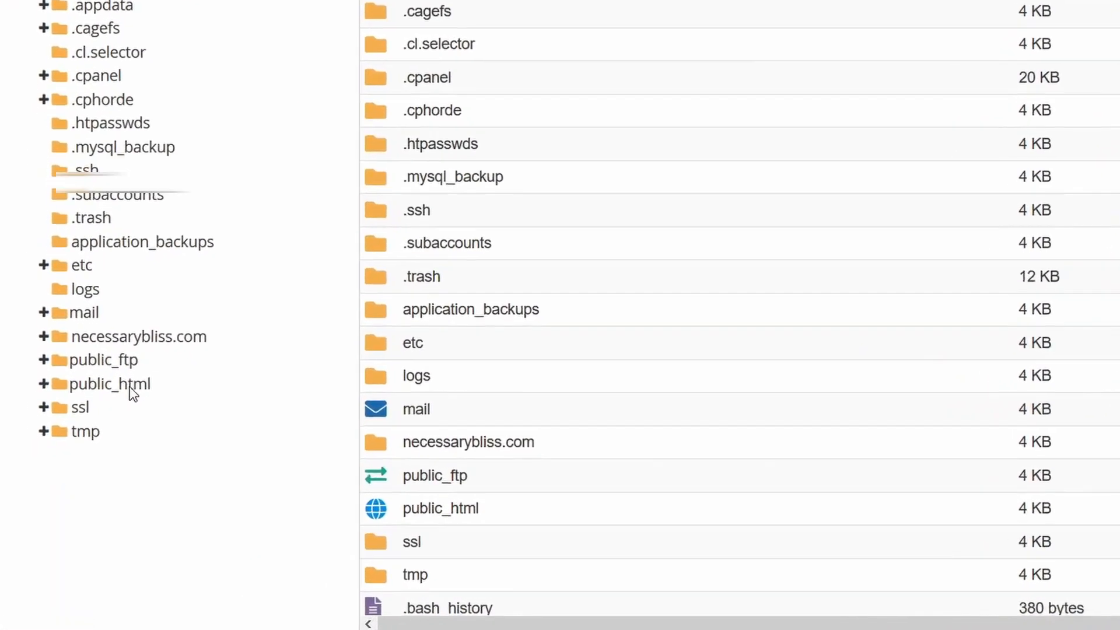
pyautogui.click(116, 385)
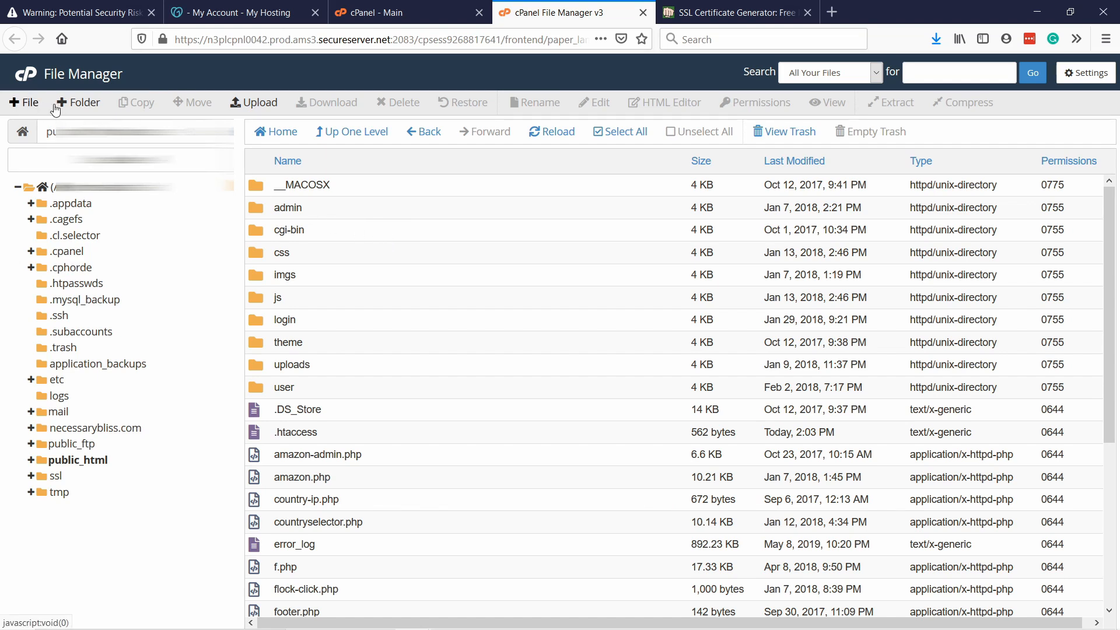
pyautogui.click(77, 104)
pyautogui.write('.well-known')
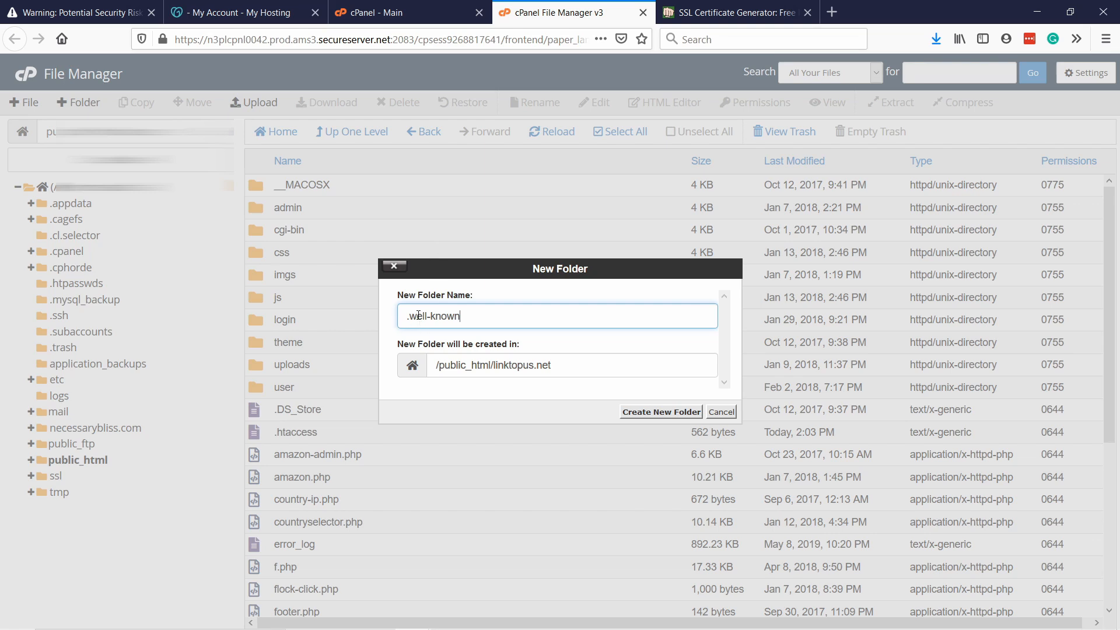
pyautogui.click(651, 414)
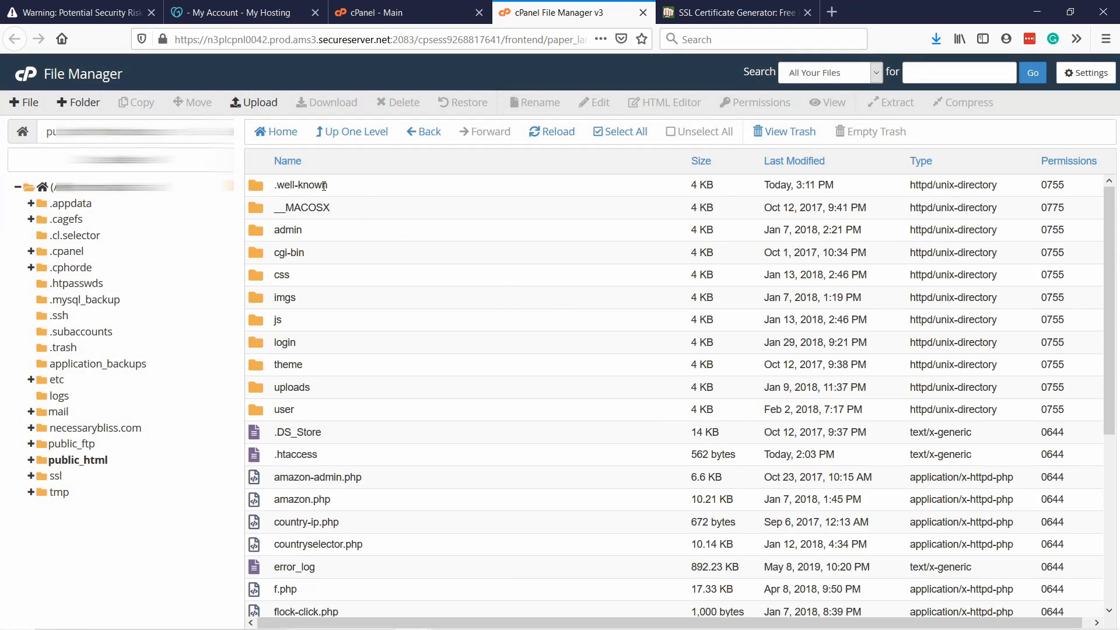
# Step: Create a folder named acme-challenge inside the .well-known folder
pyautogui.doubleClick(353, 193)
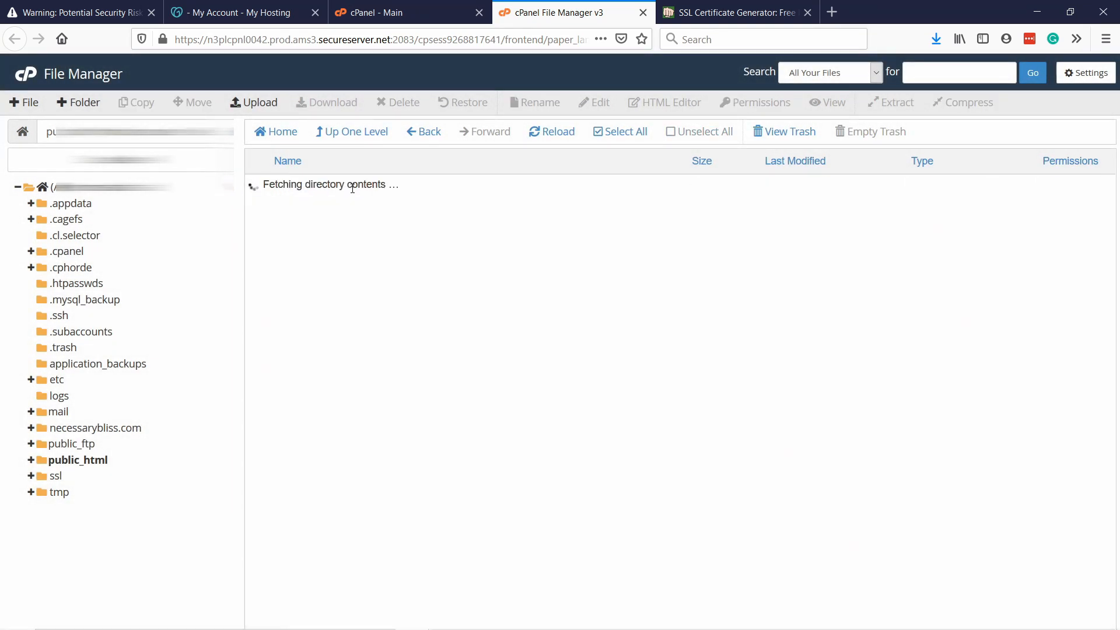
pyautogui.click(85, 103)
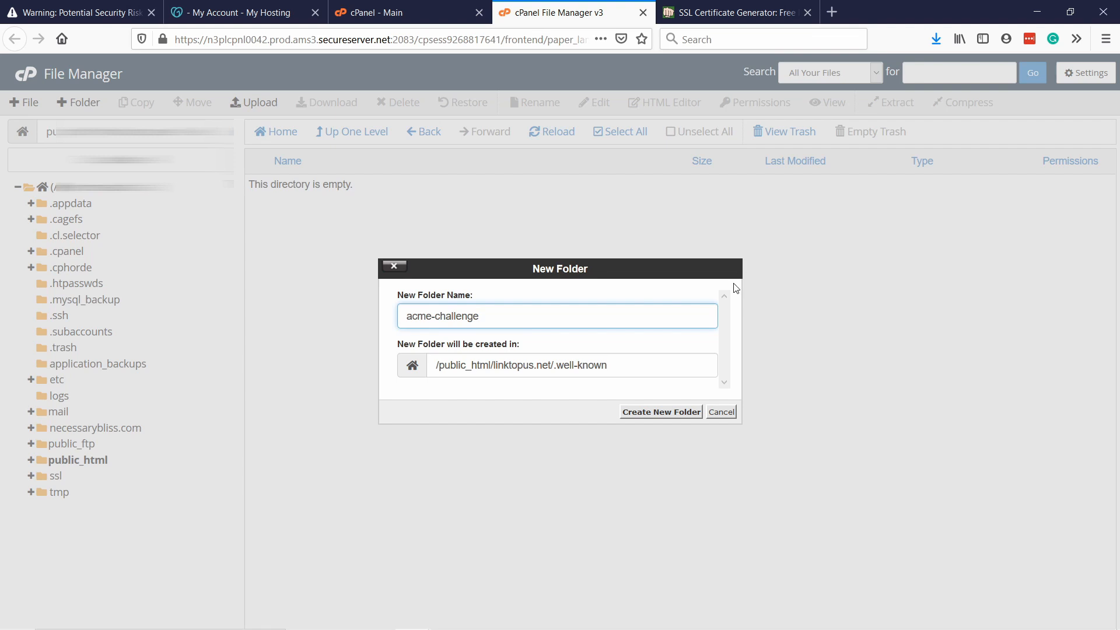
pyautogui.click(648, 412)
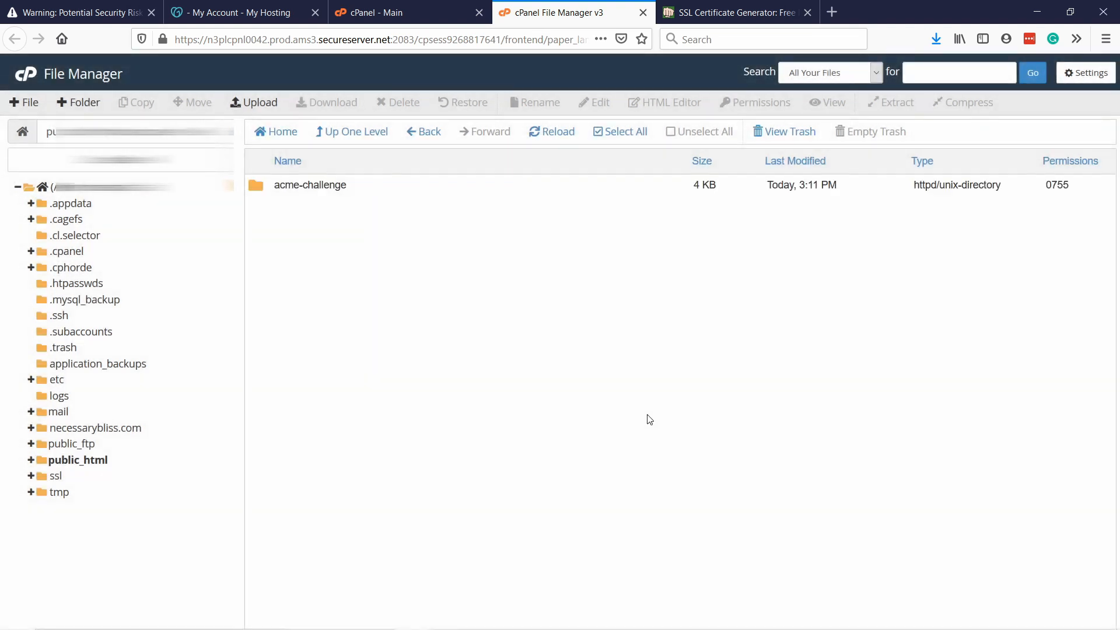
# Step: Upload the first verification file from Downloads into the acme-challenge folder
pyautogui.doubleClick(378, 191)
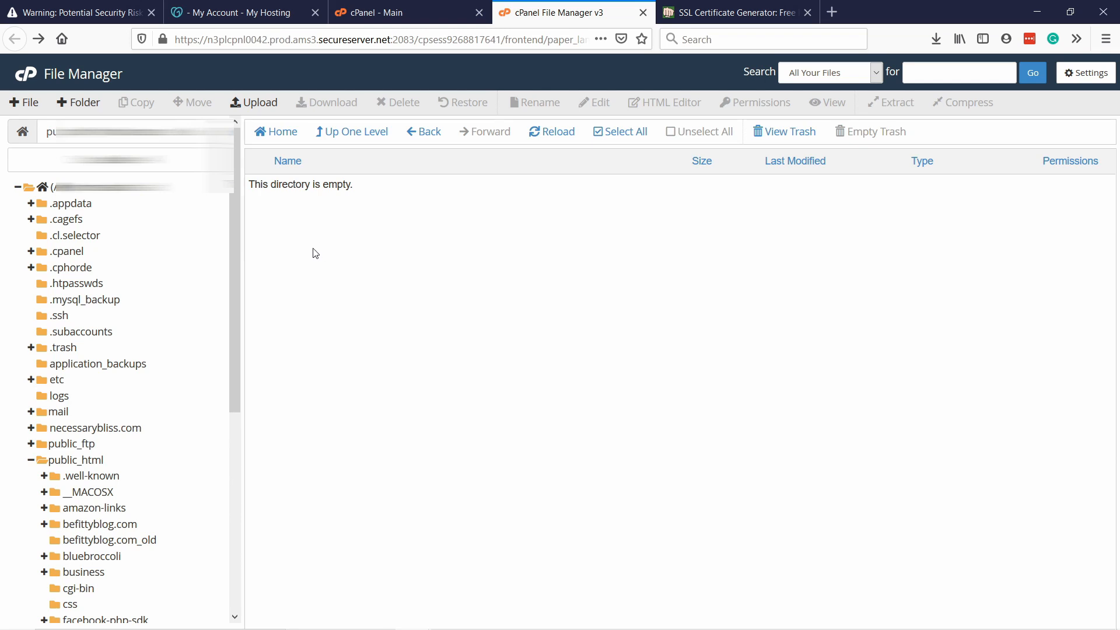
pyautogui.click(251, 102)
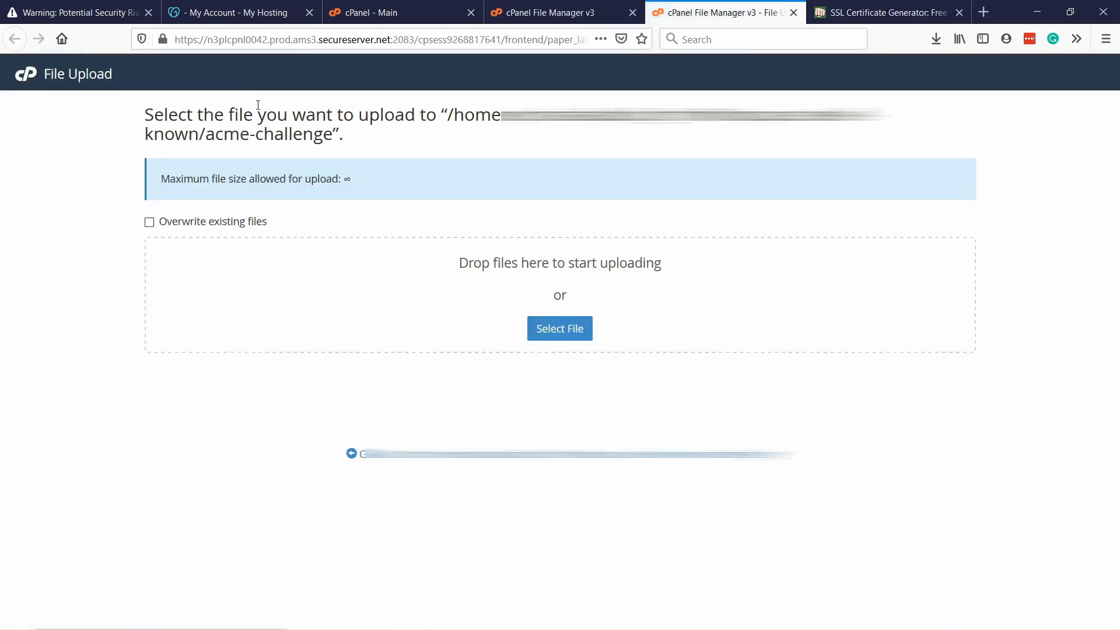
pyautogui.click(550, 327)
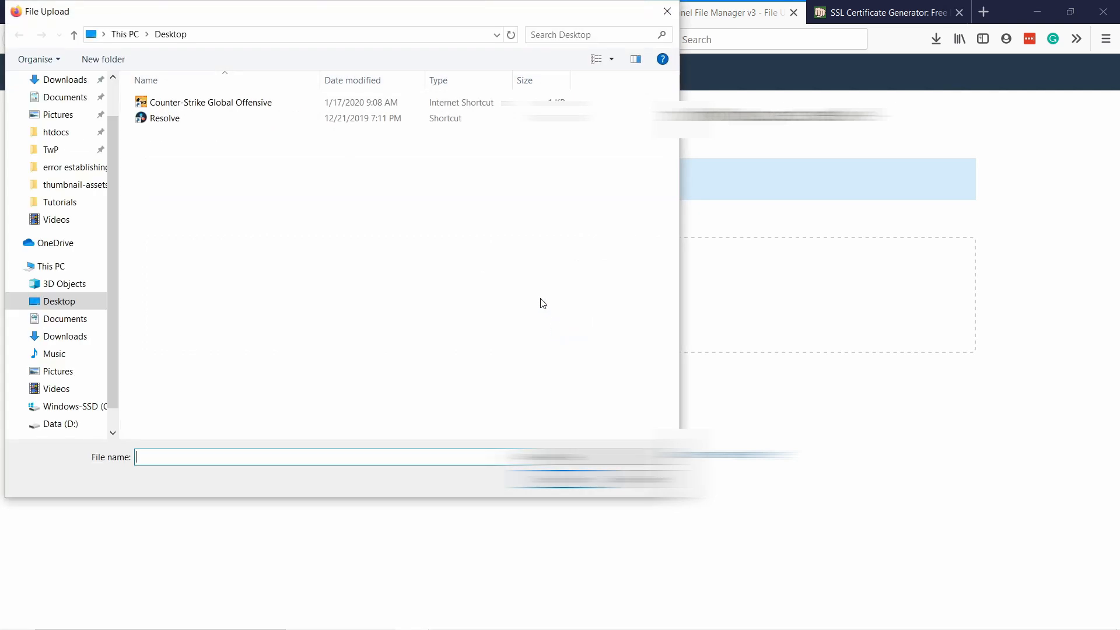
pyautogui.click(61, 87)
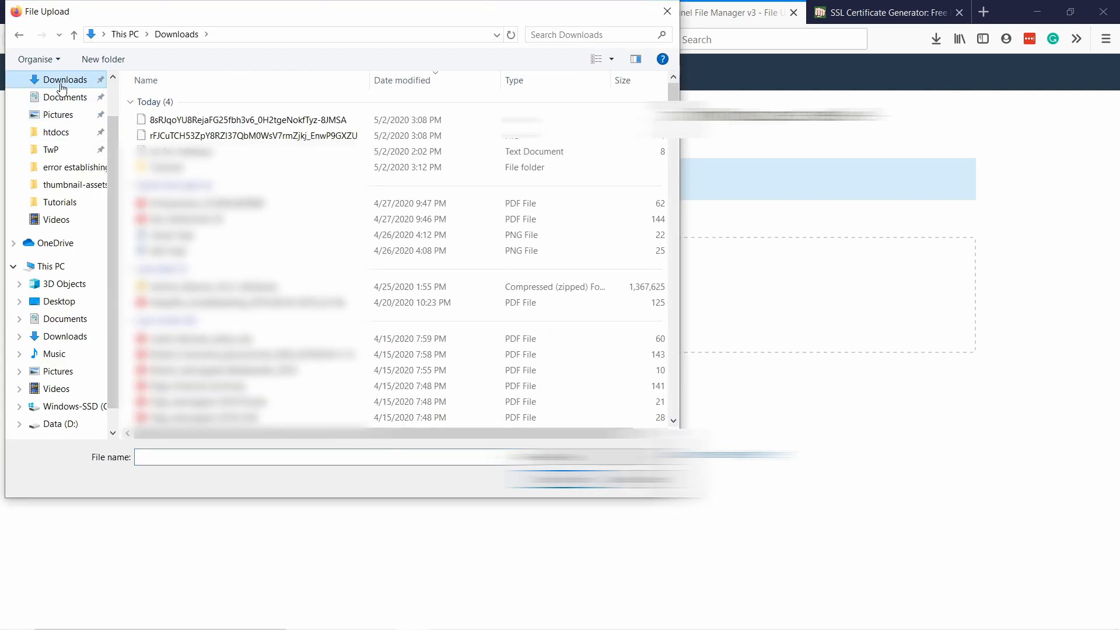
pyautogui.click(242, 120)
pyautogui.click(250, 135)
pyautogui.click(240, 121)
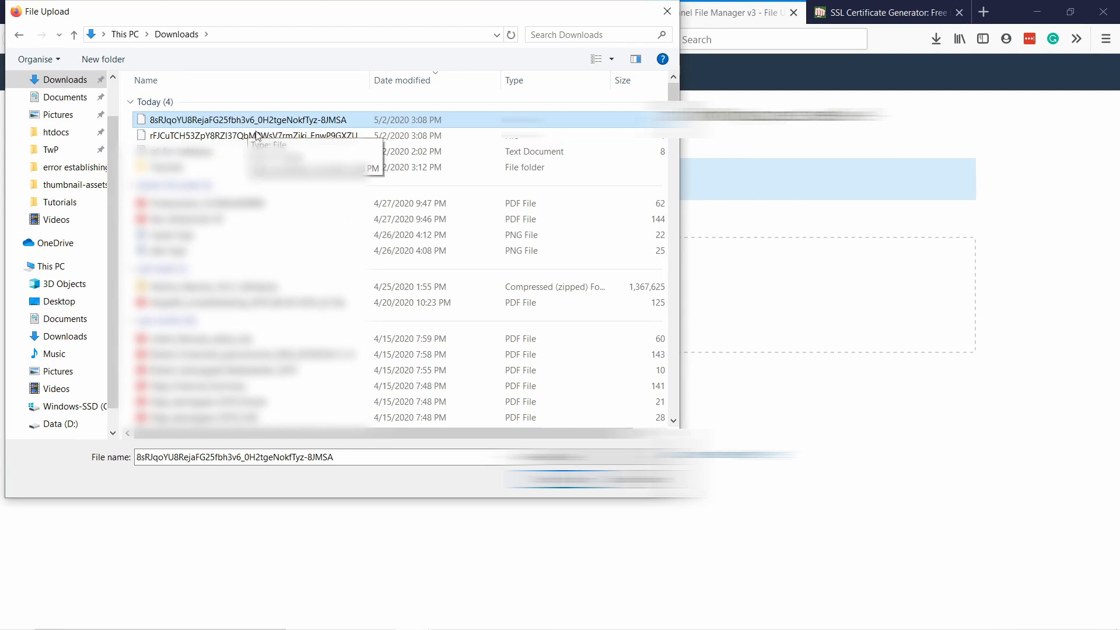
pyautogui.click(565, 479)
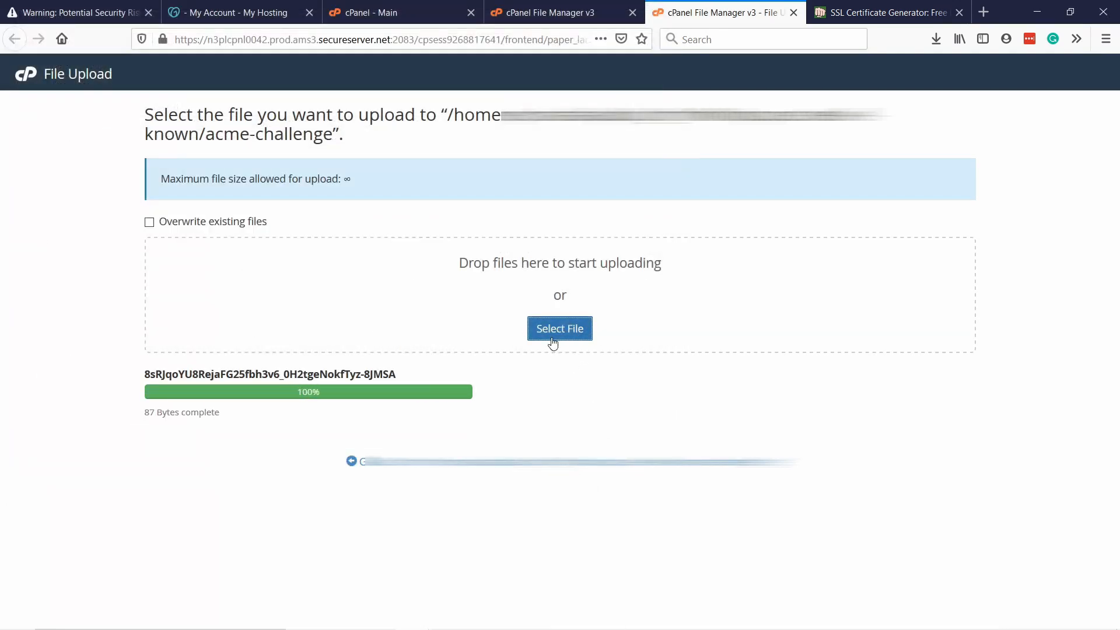
# Step: Upload the second verification file from Downloads into acme-challenge and return to that folder's file list
pyautogui.click(552, 340)
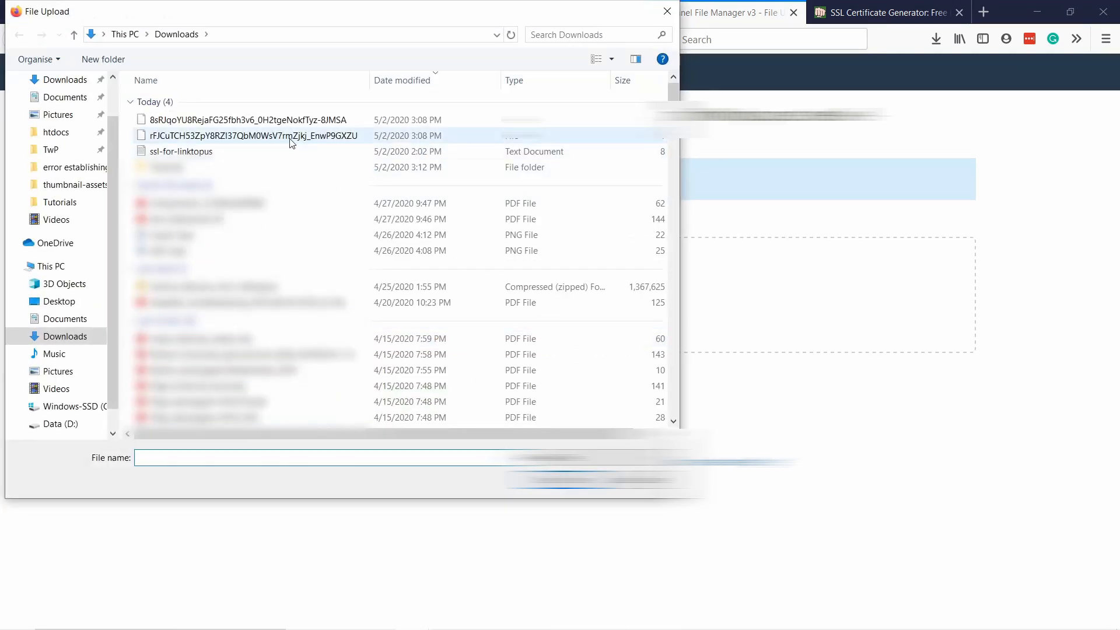
pyautogui.click(290, 140)
pyautogui.click(565, 480)
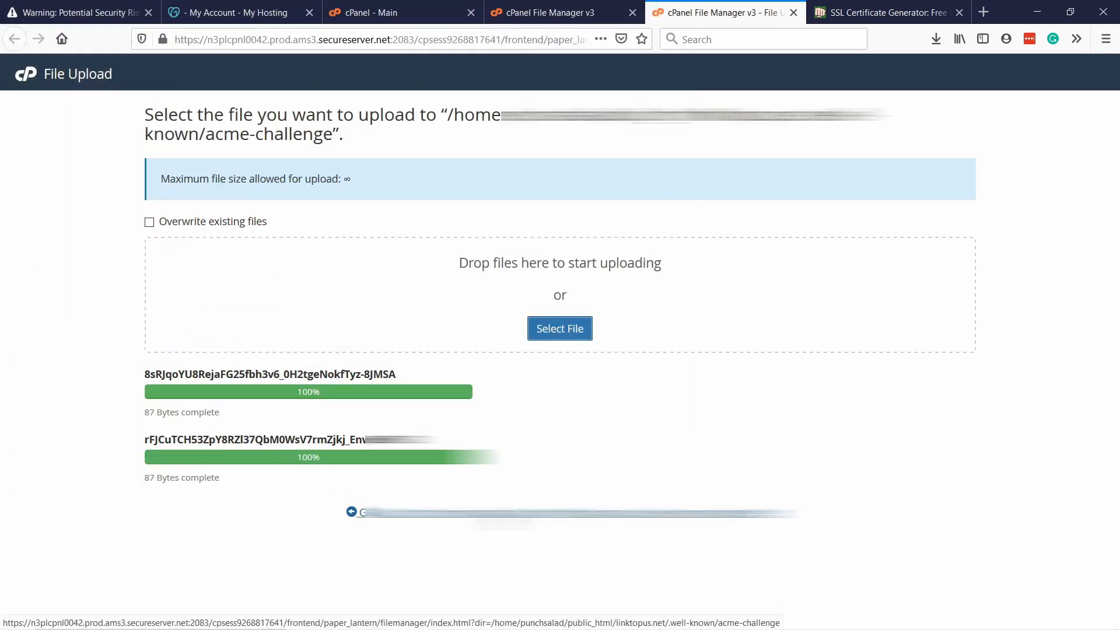
pyautogui.click(504, 514)
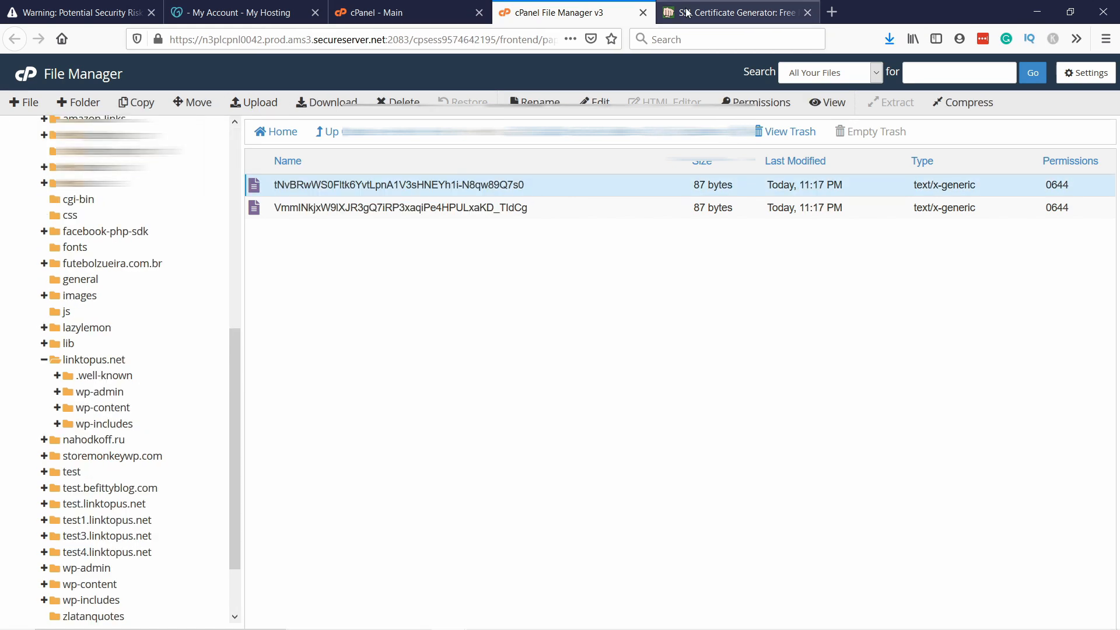
# Step: Check both verification links on the SSL generator page and verify the domain to issue the certificate
pyautogui.click(687, 12)
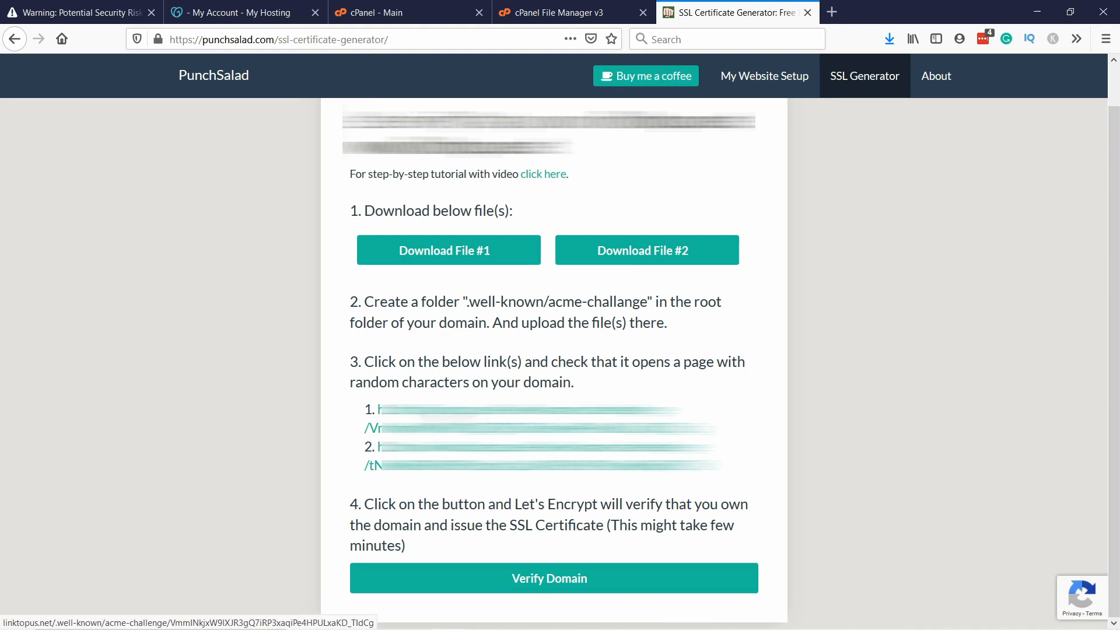
pyautogui.click(396, 428)
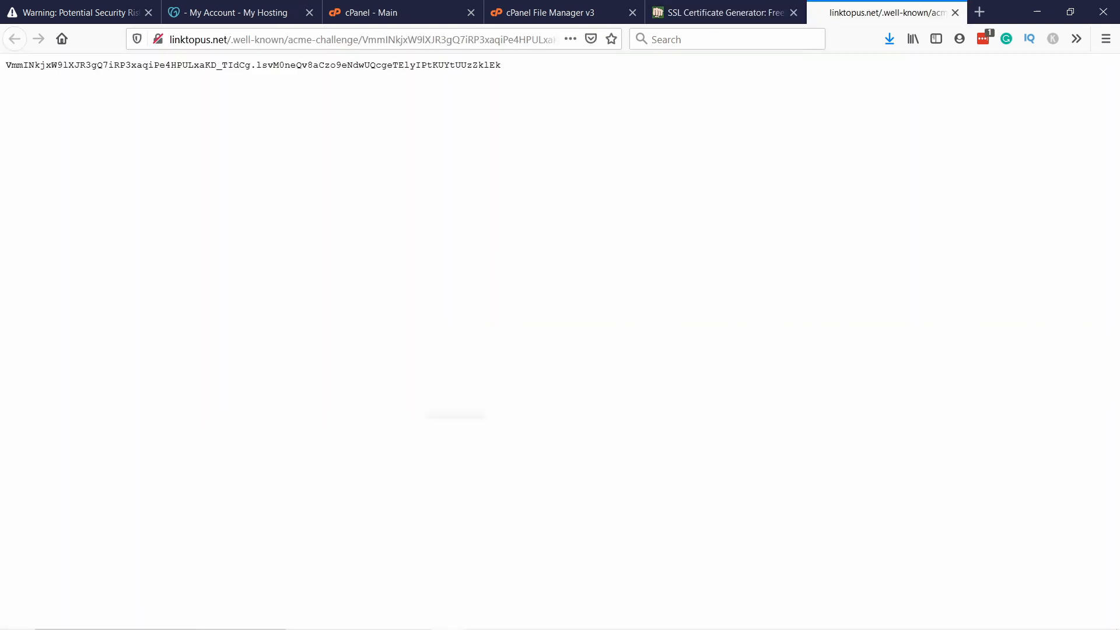
pyautogui.click(702, 12)
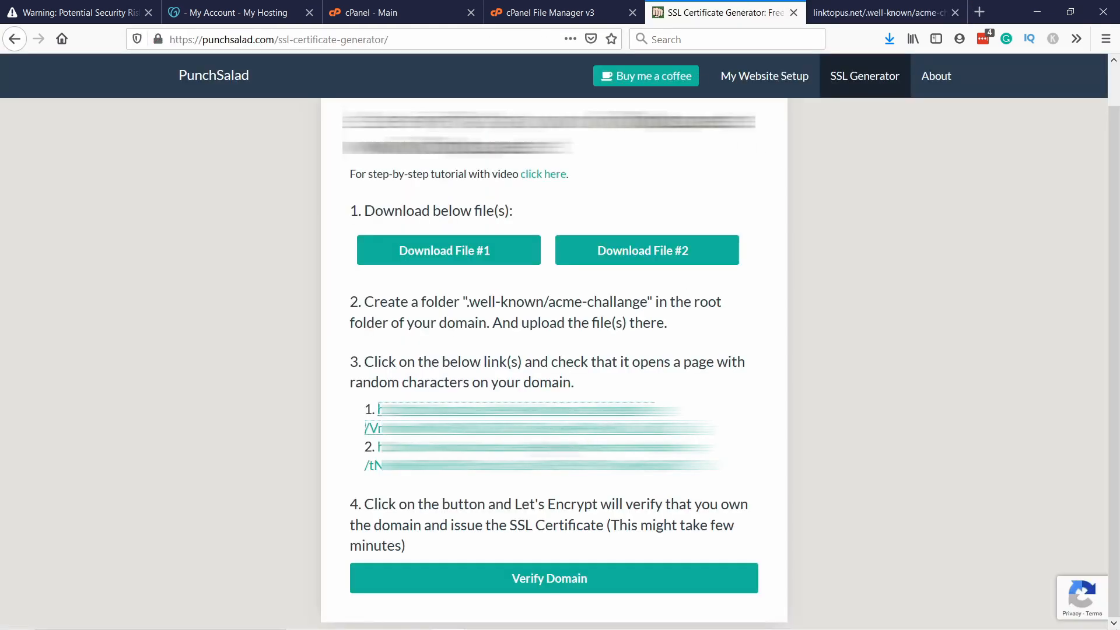
pyautogui.click(513, 446)
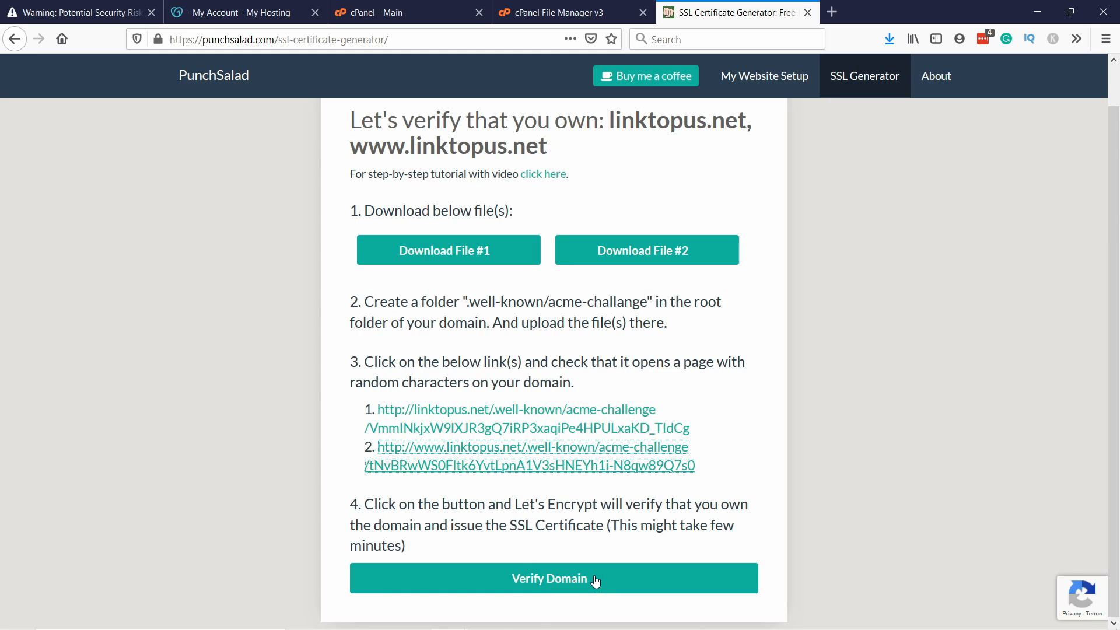
pyautogui.click(594, 579)
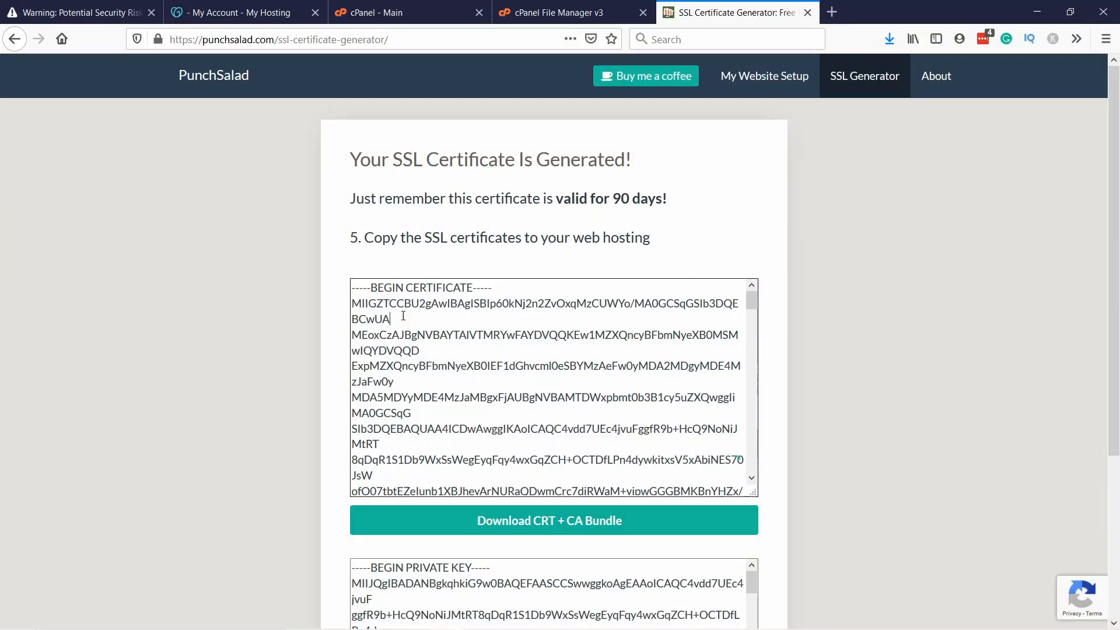
# Step: Copy the entire generated certificate text from the certificate box on the SSL generator page
pyautogui.click(403, 316)
pyautogui.hotkey('ctrl', 'a')
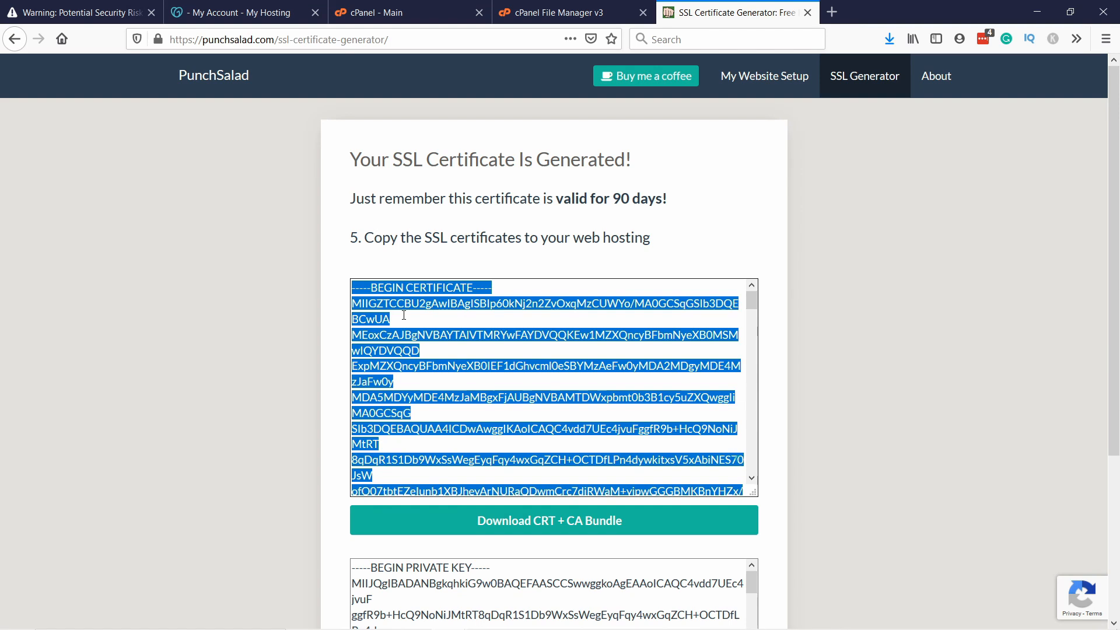
pyautogui.rightClick(399, 303)
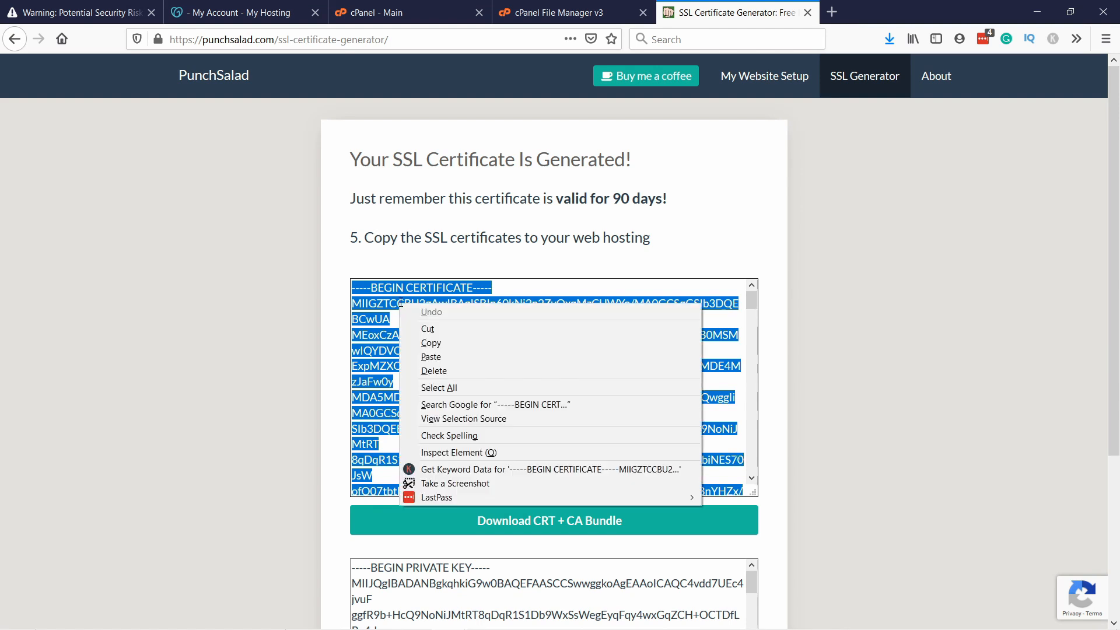
pyautogui.click(438, 344)
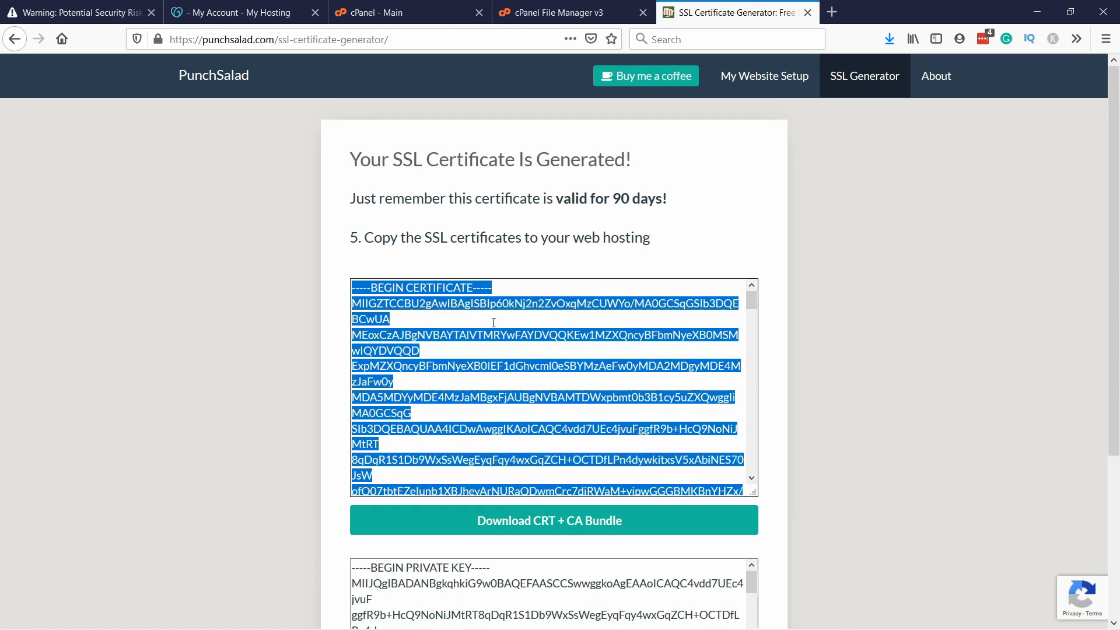
# Step: In cPanel, find SSL/TLS by searching for "ssl" and open the Manage SSL sites page
pyautogui.click(426, 19)
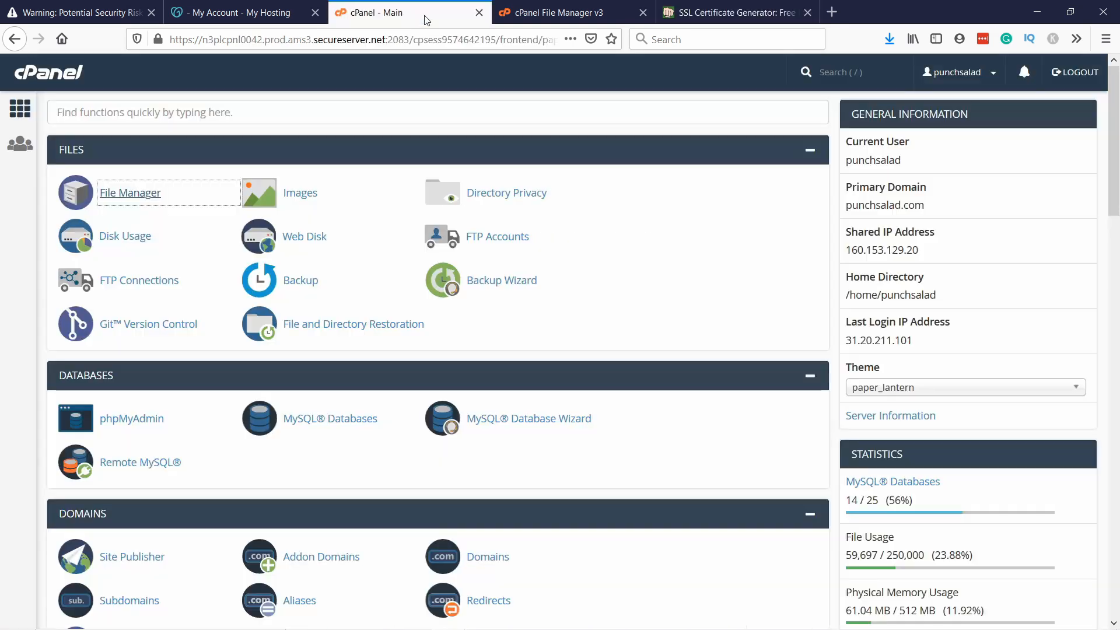
pyautogui.click(86, 115)
pyautogui.write('ssl')
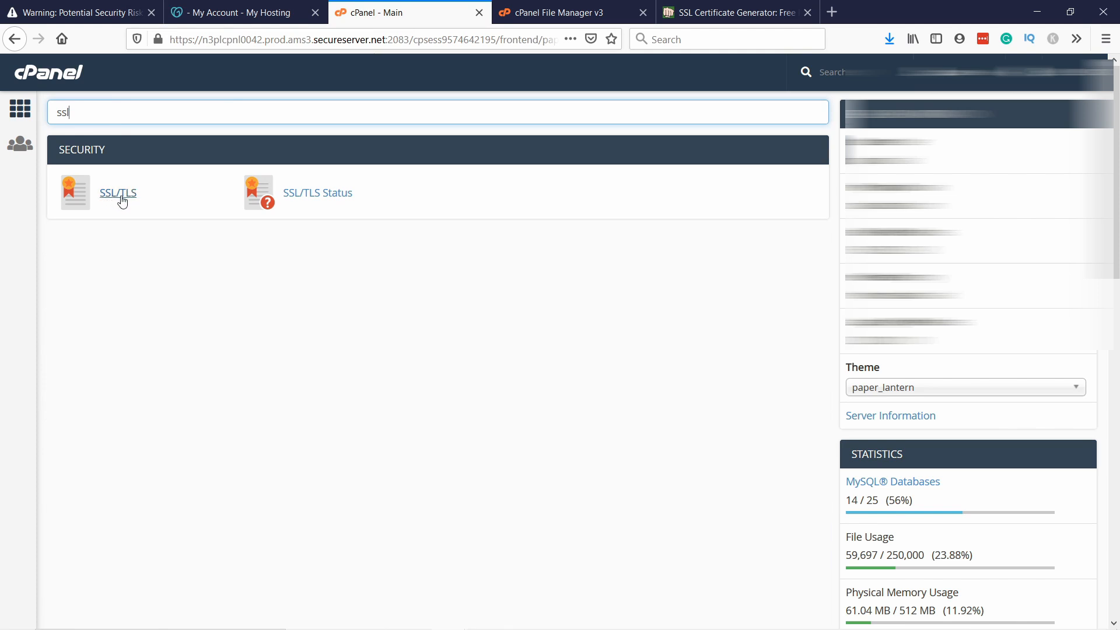
pyautogui.click(118, 193)
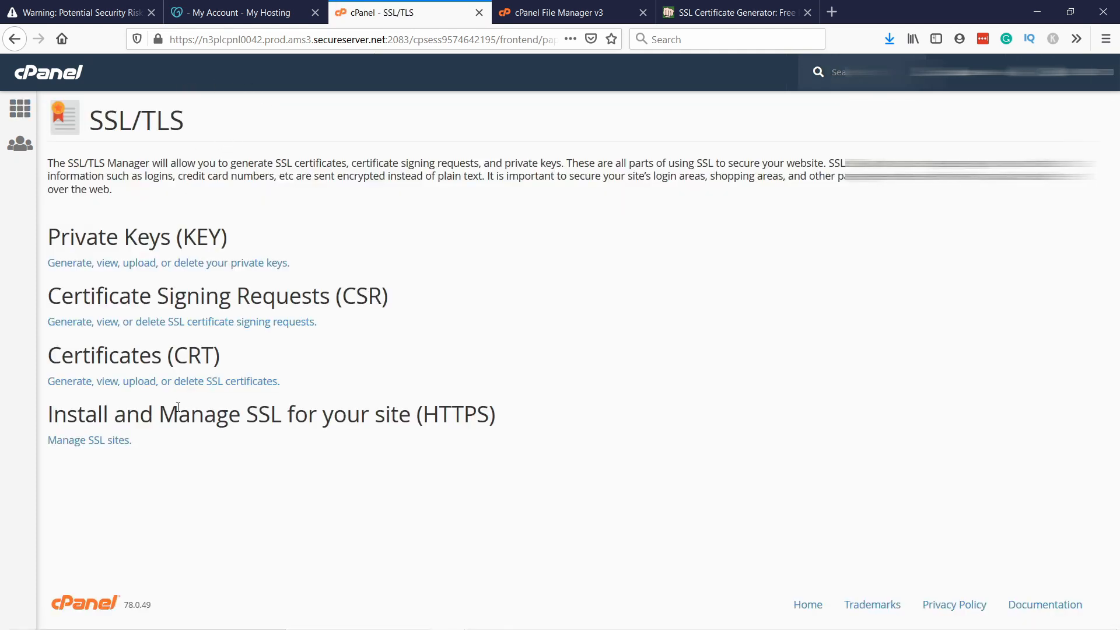
pyautogui.click(107, 449)
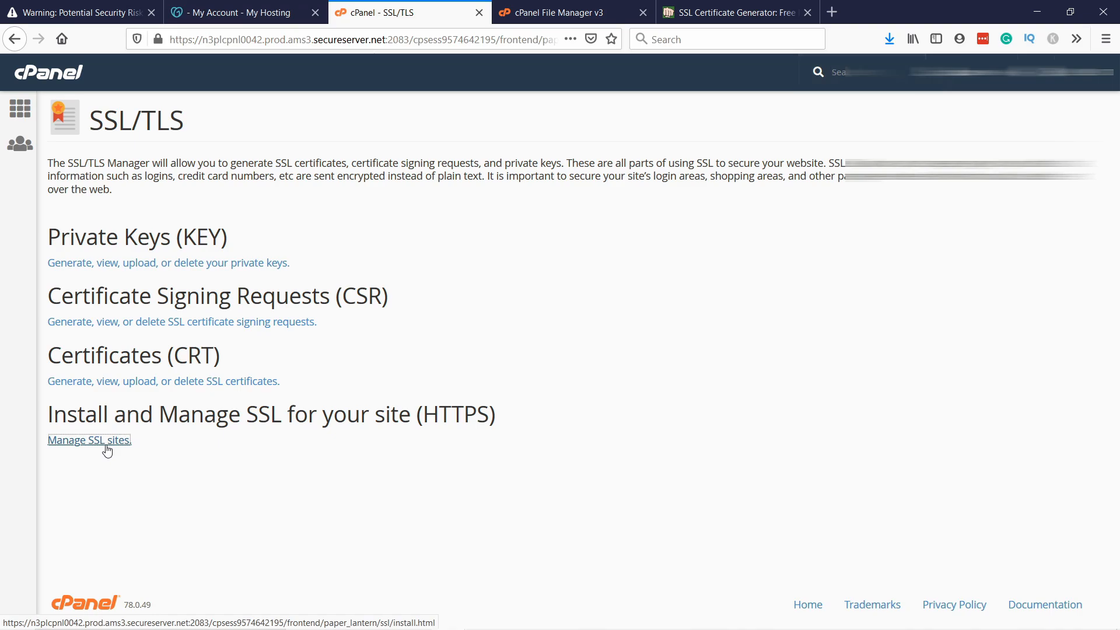
# Step: With linktopus.net as the selected domain, paste the copied certificate text into the Certificate (CRT) field
pyautogui.scroll(-3, 267, 177)
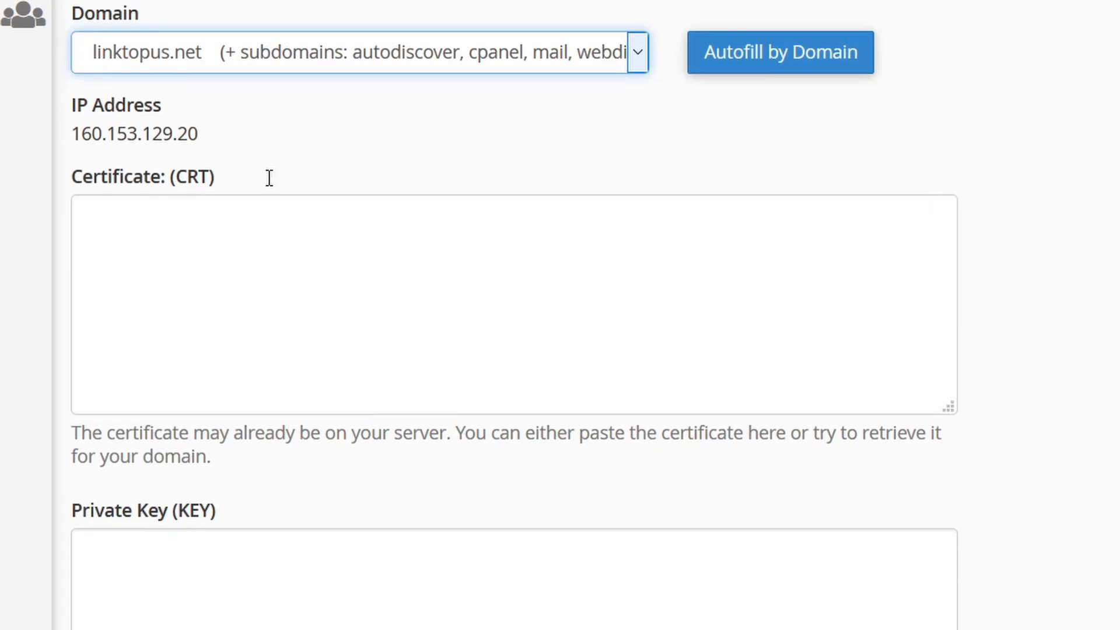
pyautogui.click(141, 175)
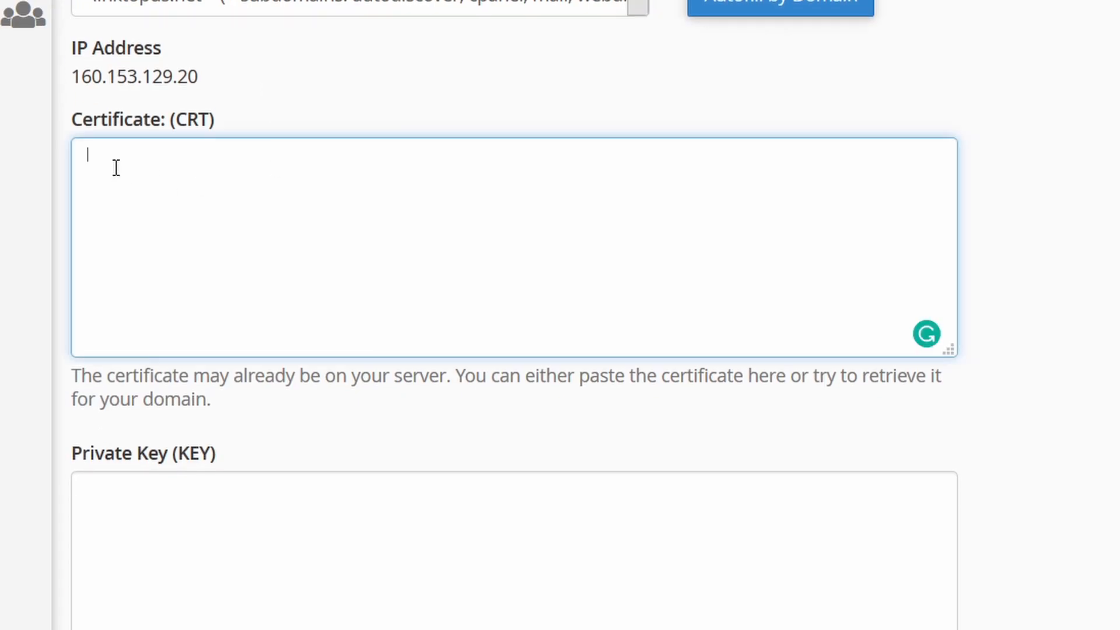
pyautogui.rightClick(116, 168)
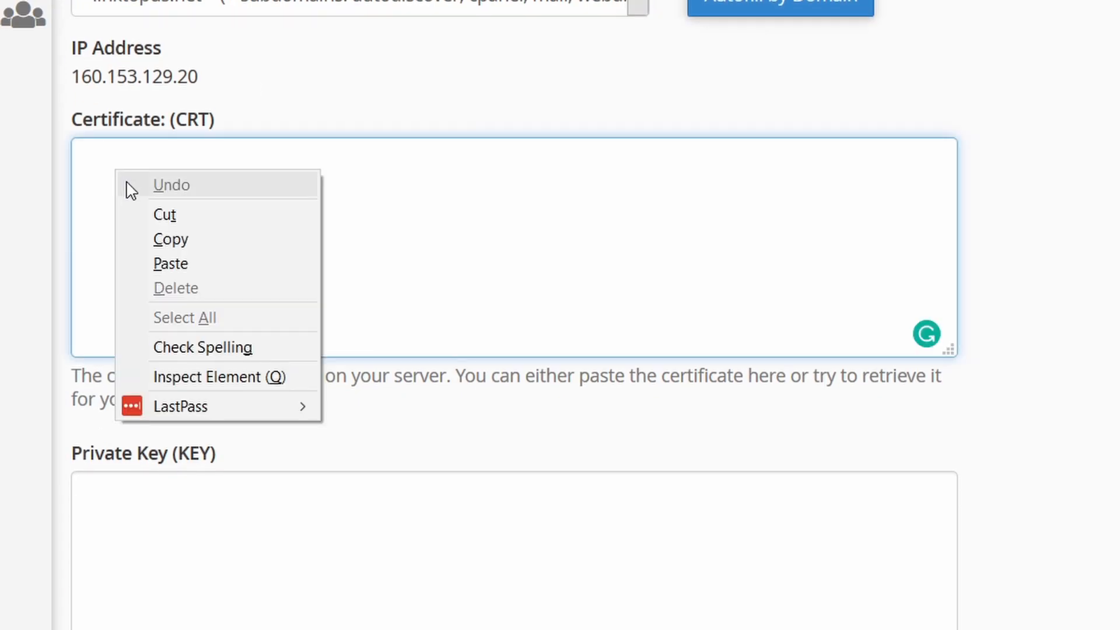
pyautogui.click(170, 263)
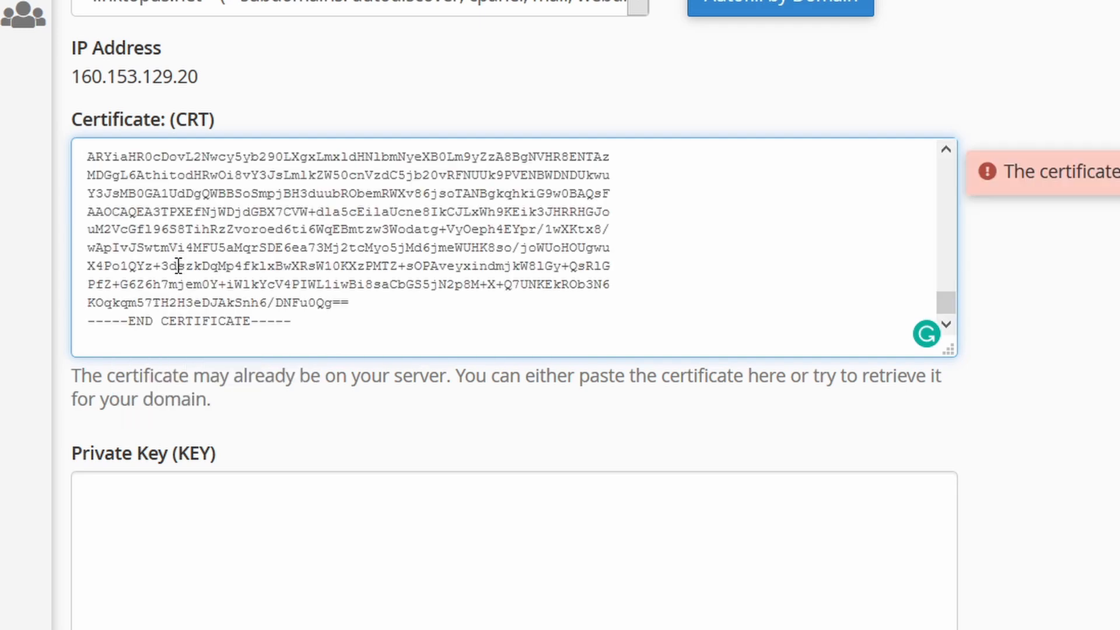
# Step: Cut the second certificate block out of the Certificate (CRT) field and paste it into the Certificate Authority Bundle (CABUNDLE) field
pyautogui.moveTo(946, 350); pyautogui.dragTo(957, 614)
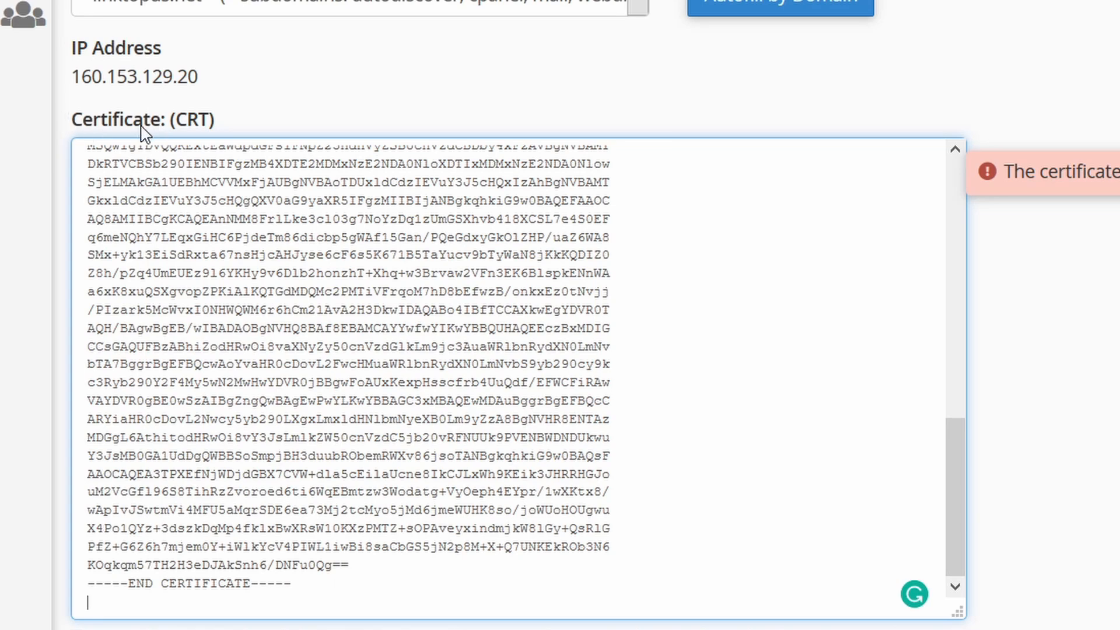
pyautogui.moveTo(291, 584); pyautogui.dragTo(44, 281)
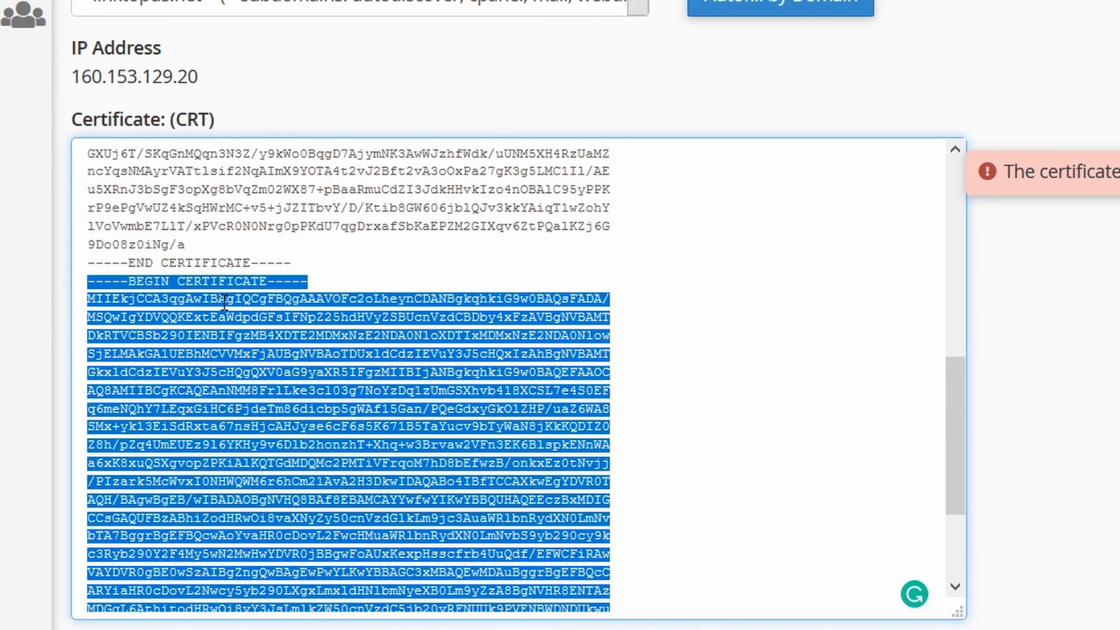
pyautogui.rightClick(168, 283)
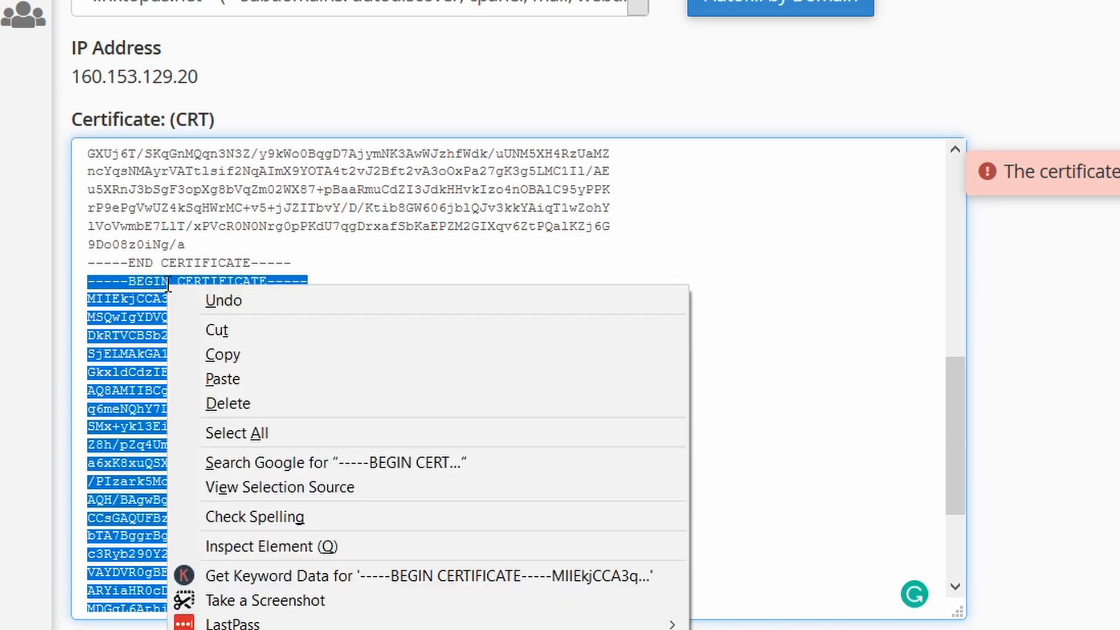
pyautogui.click(230, 330)
pyautogui.scroll(-10, 1089, 372)
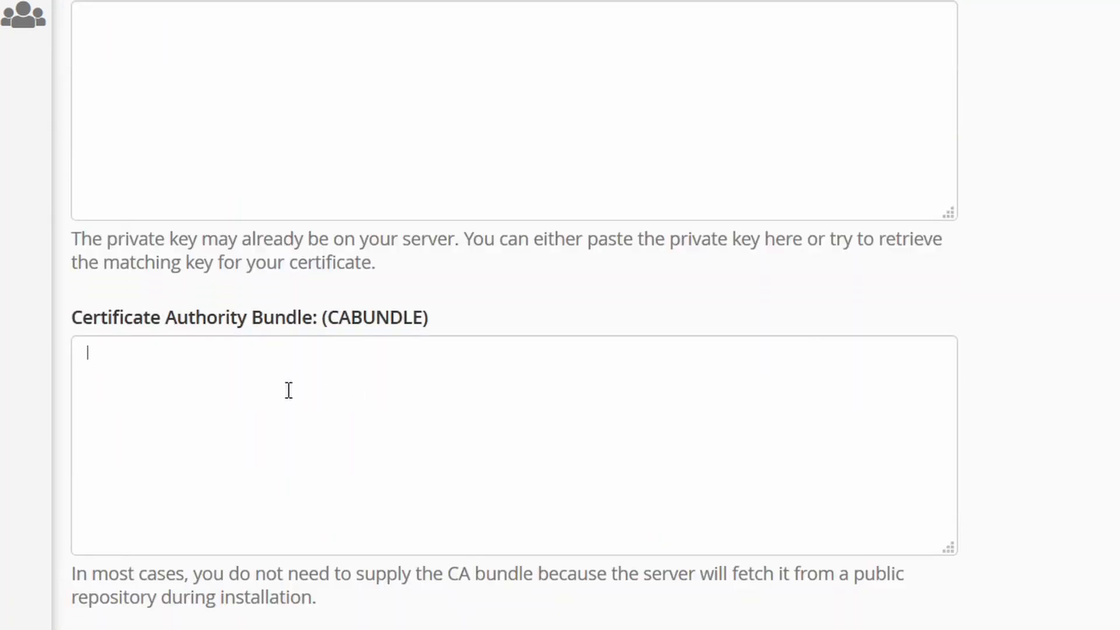
pyautogui.click(287, 391)
pyautogui.hotkey('ctrl', 'v')
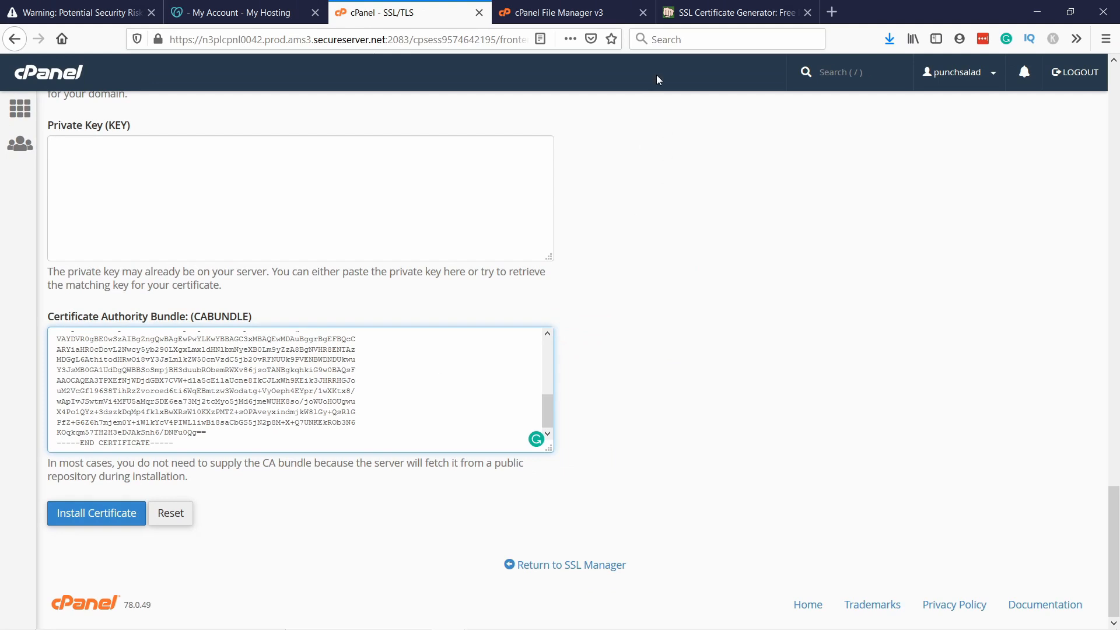
# Step: Return to the SSL generator page and copy the entire generated private key
pyautogui.click(729, 13)
pyautogui.scroll(-2, 263, 233)
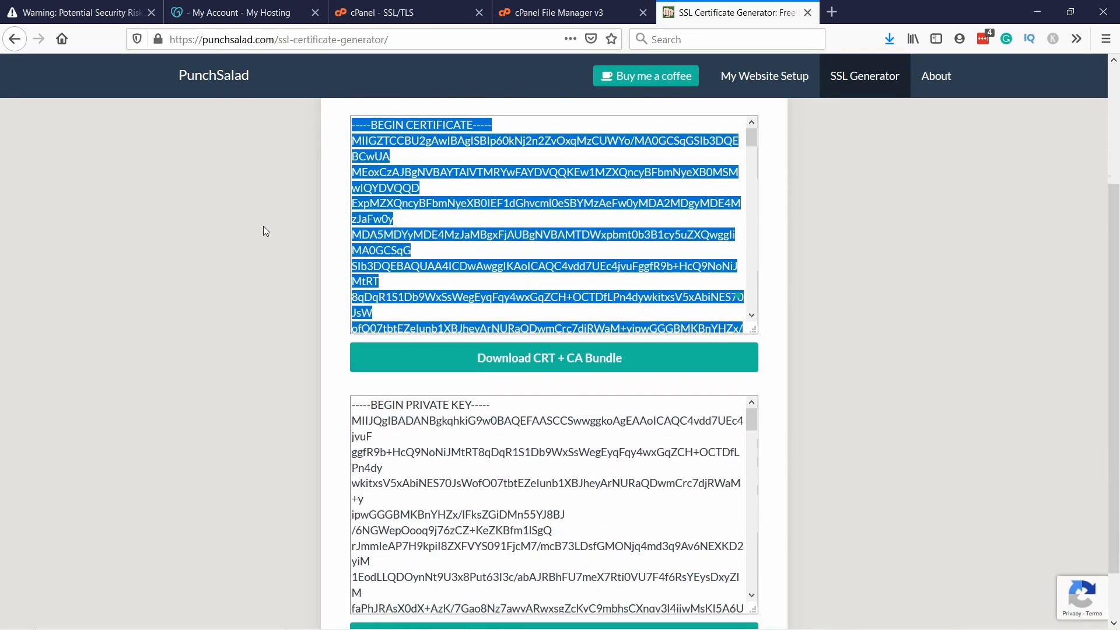
pyautogui.scroll(-1, 264, 231)
pyautogui.click(429, 362)
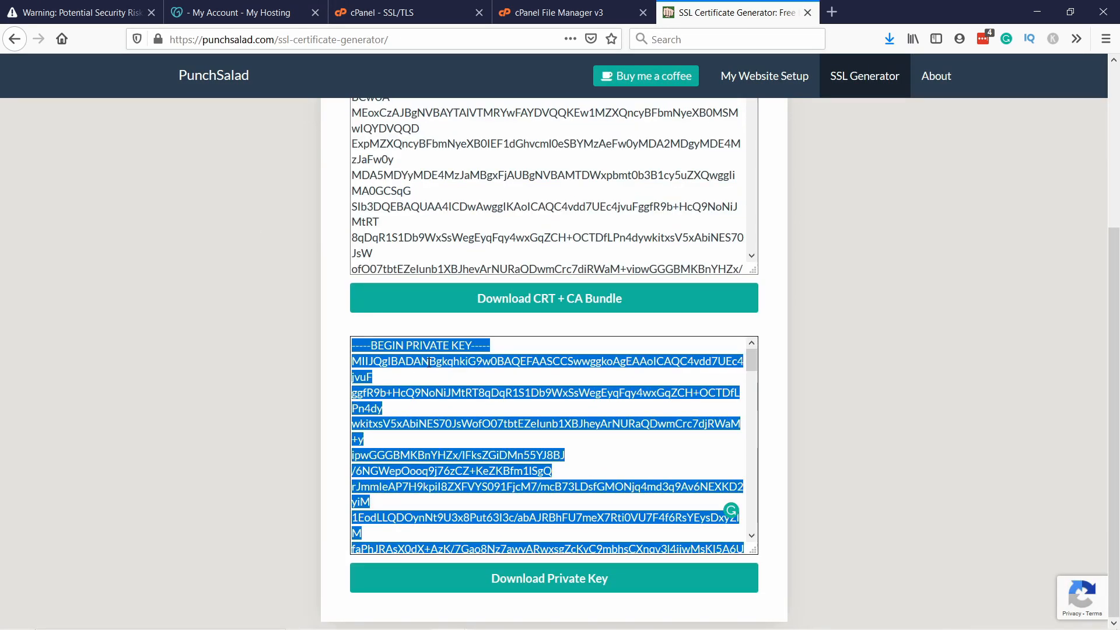
pyautogui.rightClick(428, 361)
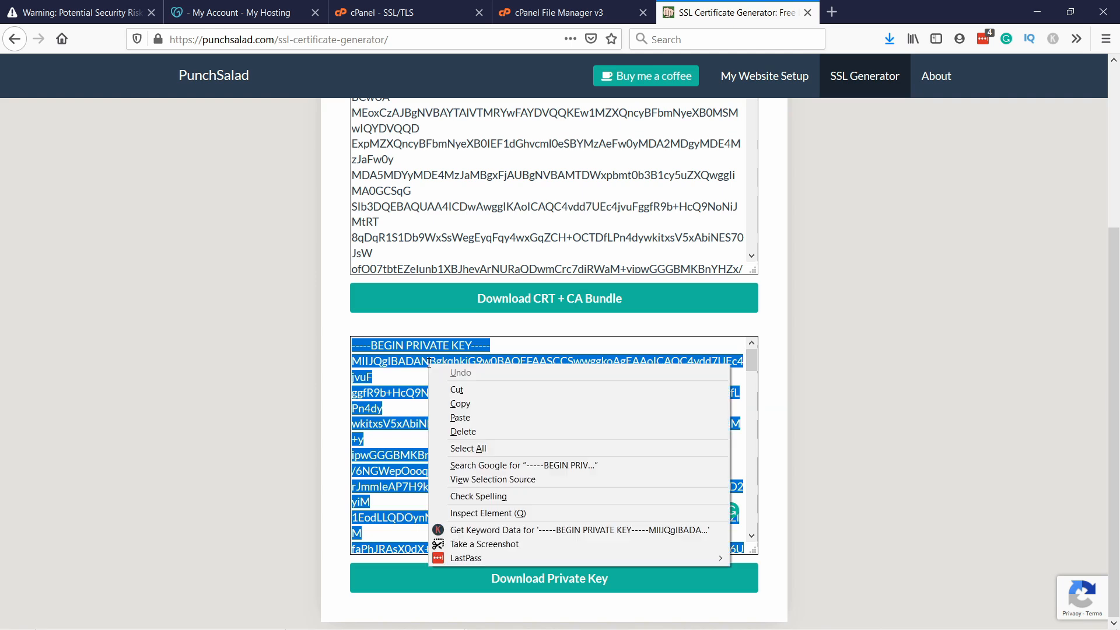
pyautogui.click(482, 402)
# Step: Back in cPanel's SSL installation form, paste the copied private key into the Private Key (KEY) field
pyautogui.click(388, 16)
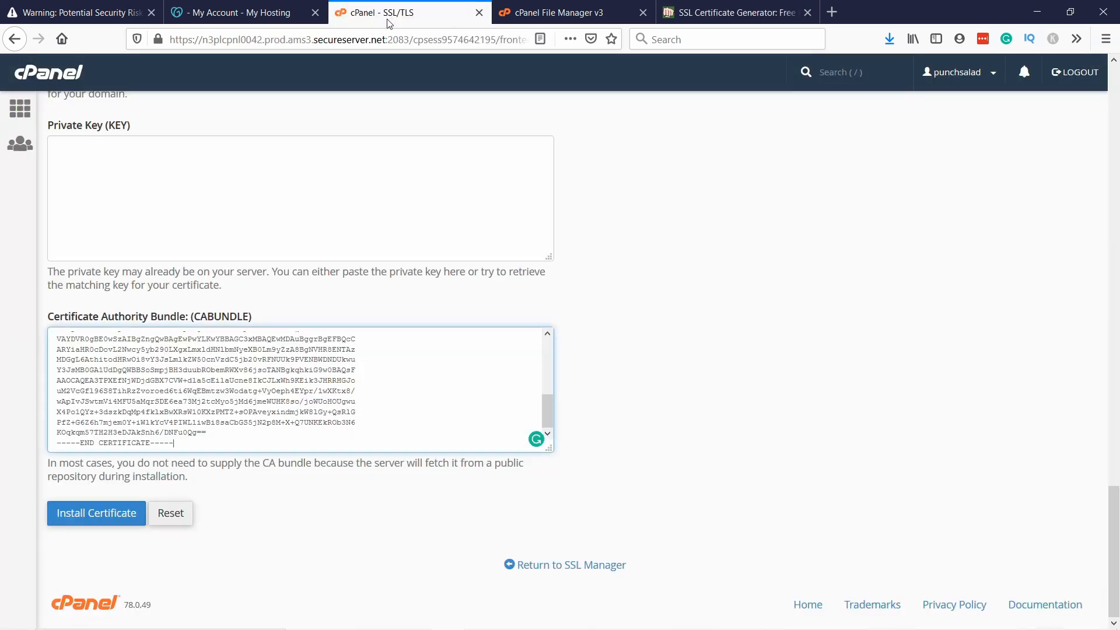
pyautogui.scroll(1, 132, 227)
pyautogui.click(69, 230)
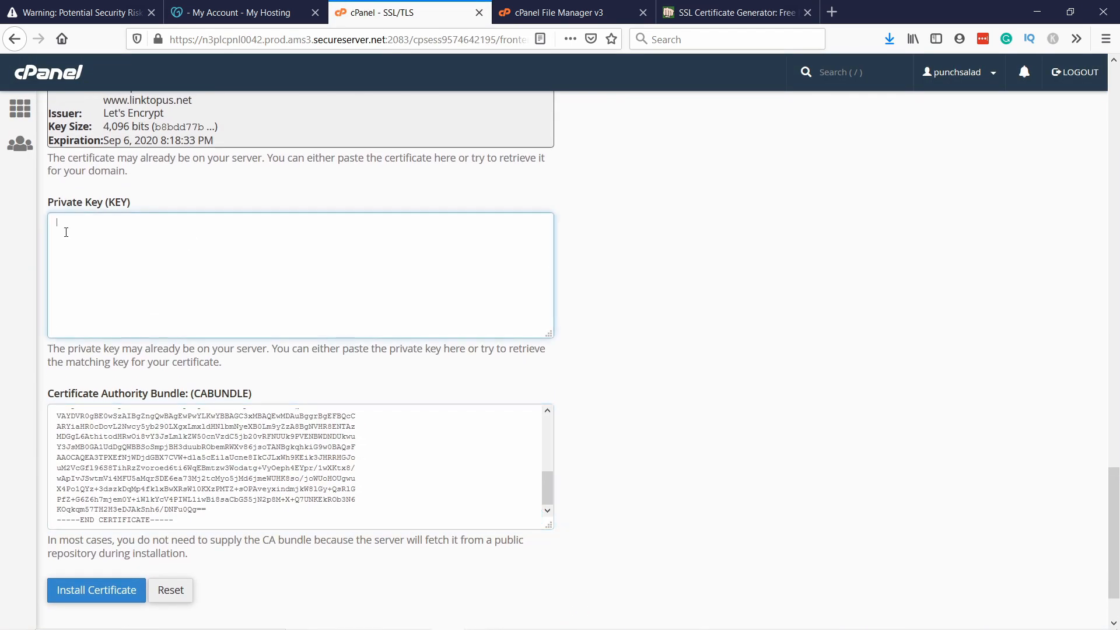
pyautogui.hotkey('ctrl', 'v')
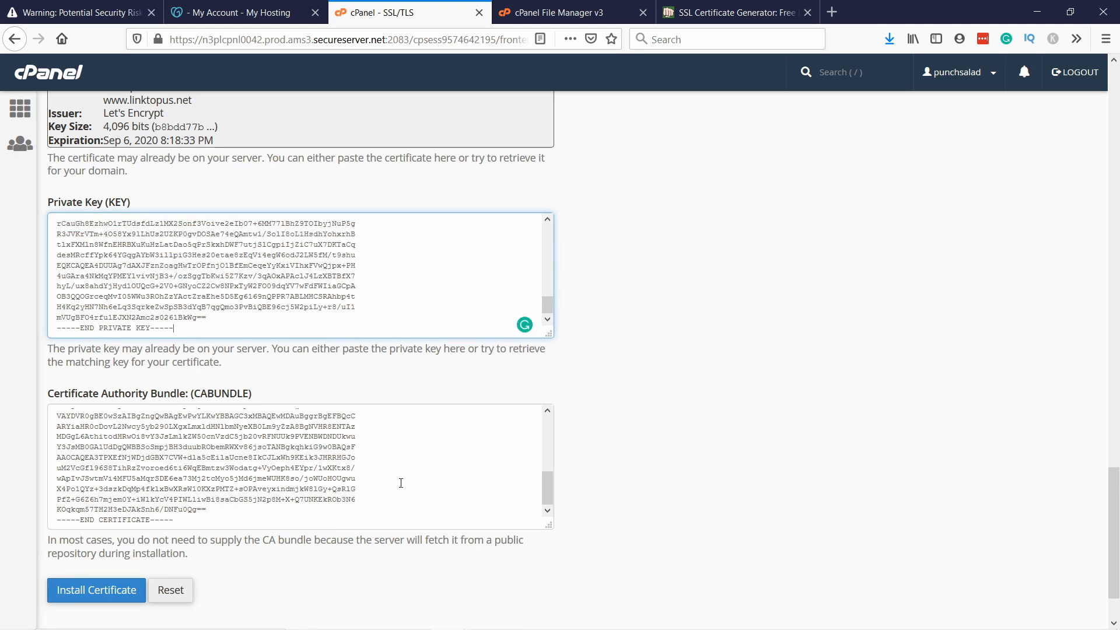
# Step: Install the certificate for the domain and read through the installation message
pyautogui.click(96, 590)
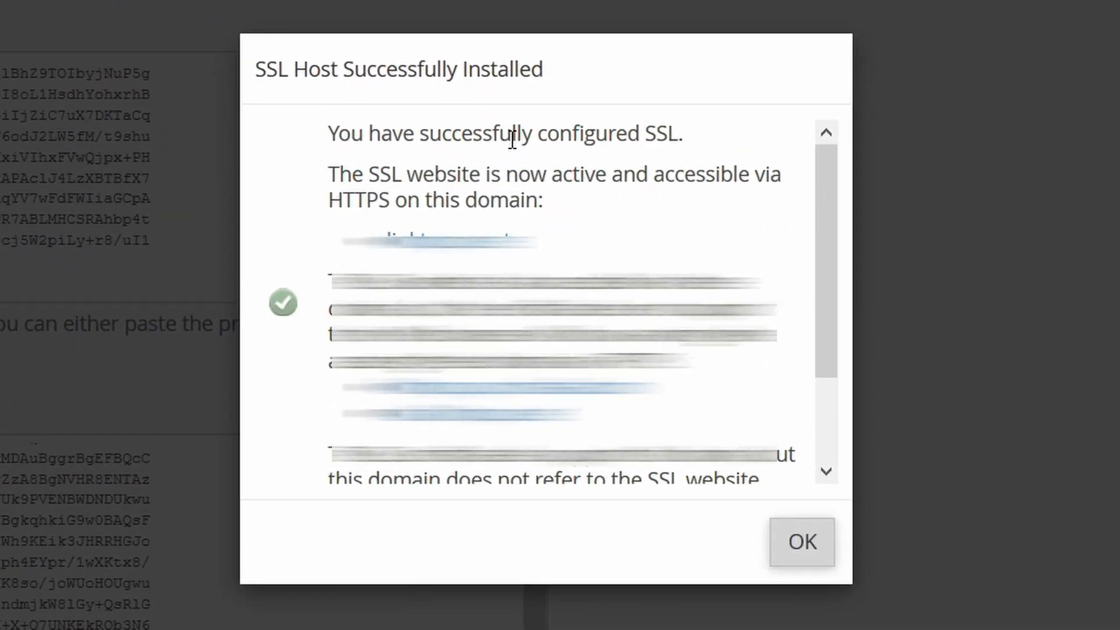
pyautogui.scroll(-2, 512, 140)
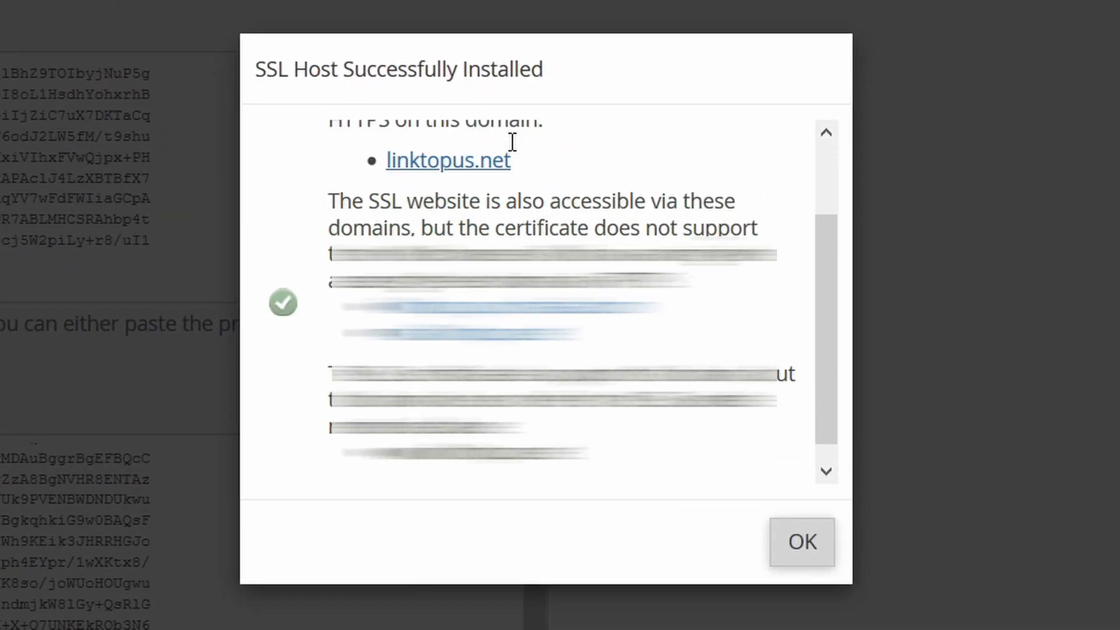
pyautogui.scroll(2, 478, 146)
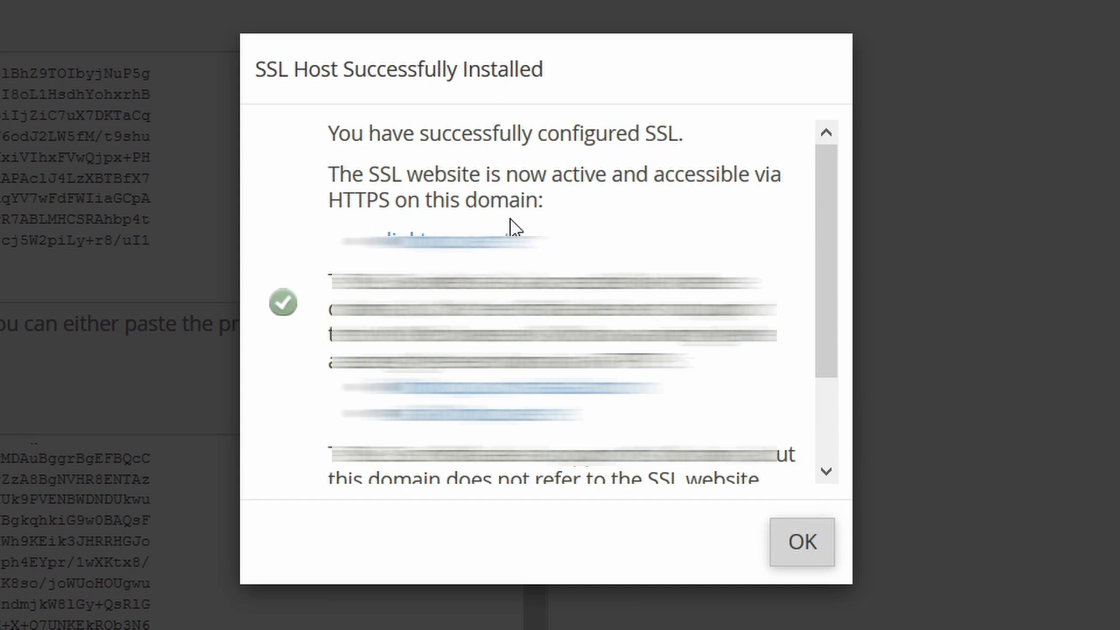
pyautogui.scroll(-1, 509, 220)
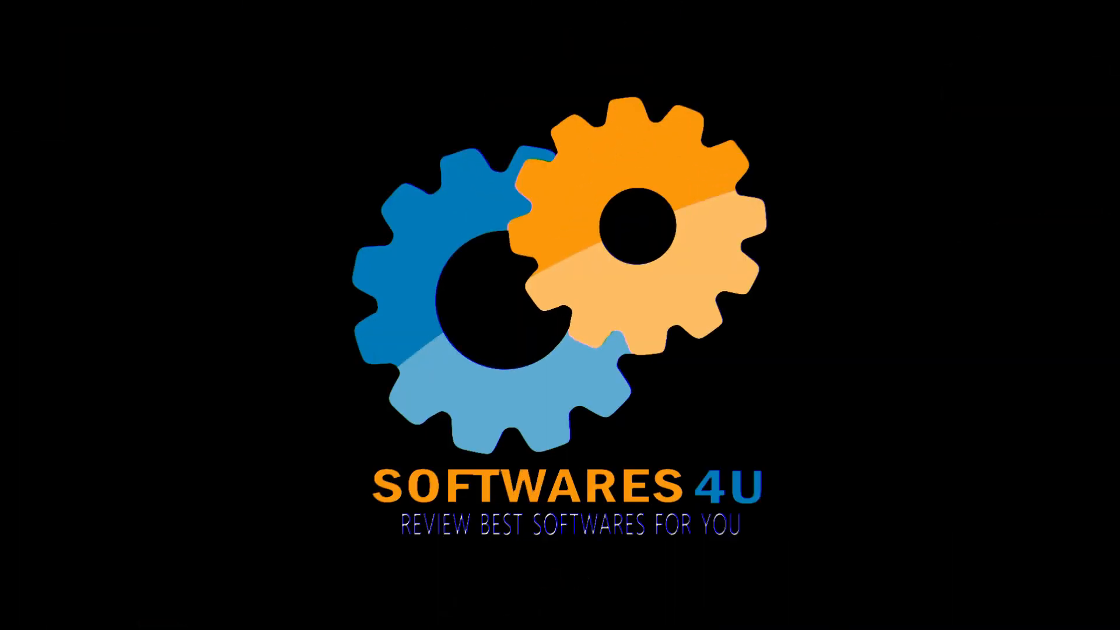